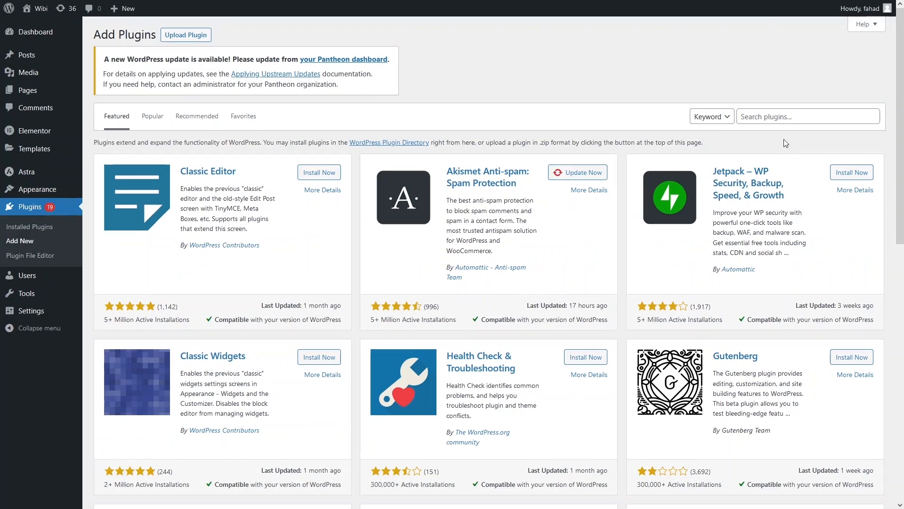
# Search the plugin directory for "elementor".
pyautogui.click(773, 119)
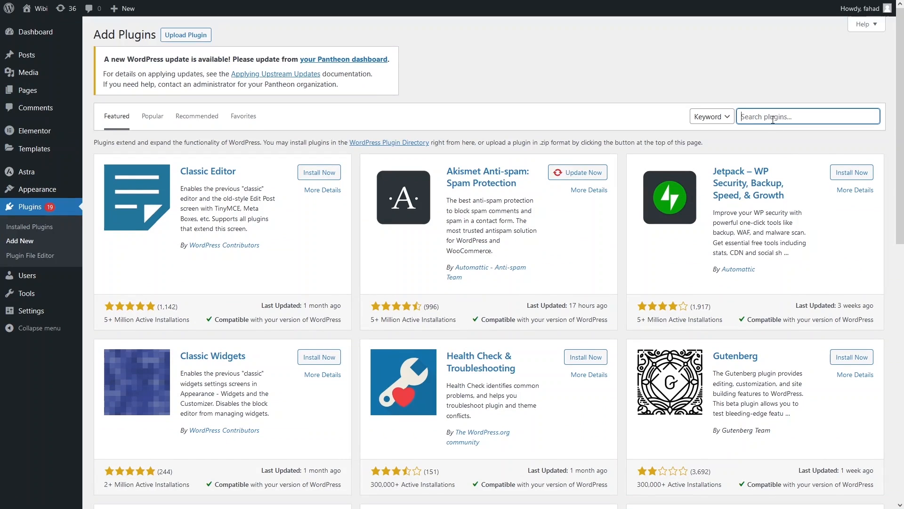
pyautogui.write('elementor')
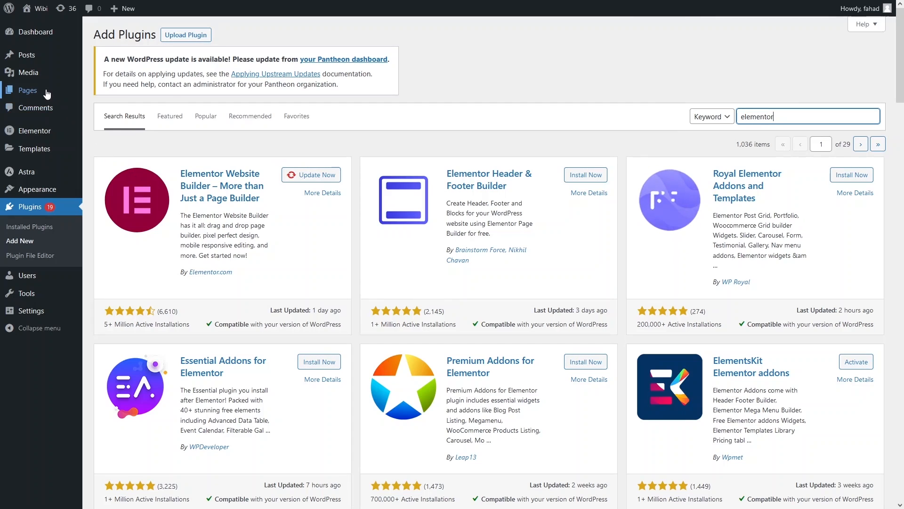
# Create a new page titled "FAQ" and open it for editing with Elementor.
pyautogui.moveTo(41, 91)
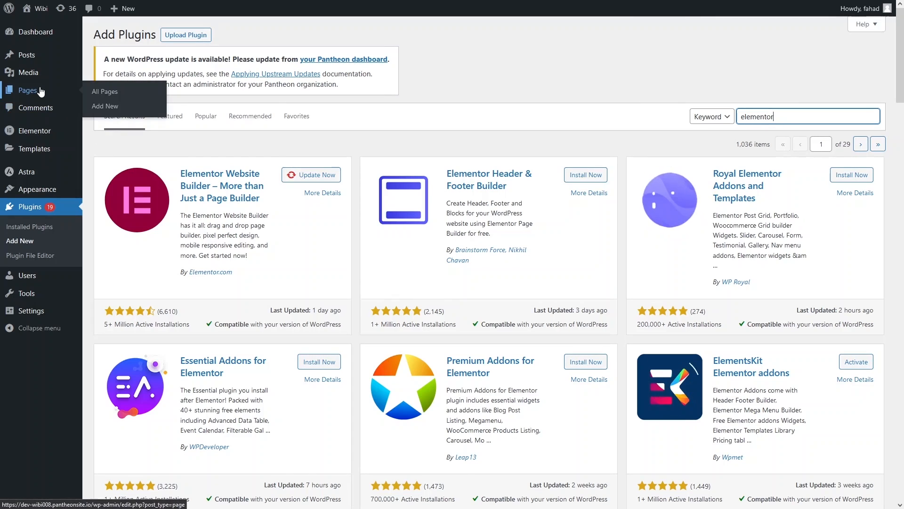
pyautogui.click(100, 107)
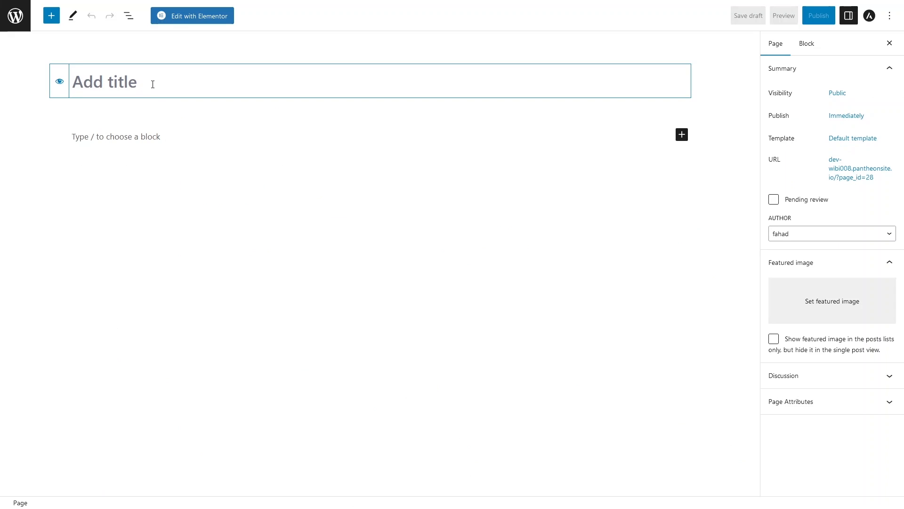
pyautogui.write('F')
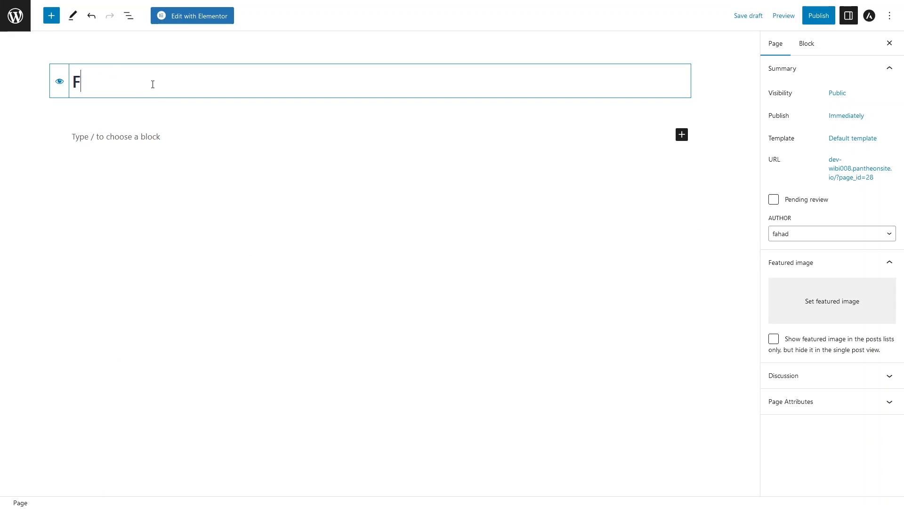
pyautogui.write('AQ')
pyautogui.click(193, 19)
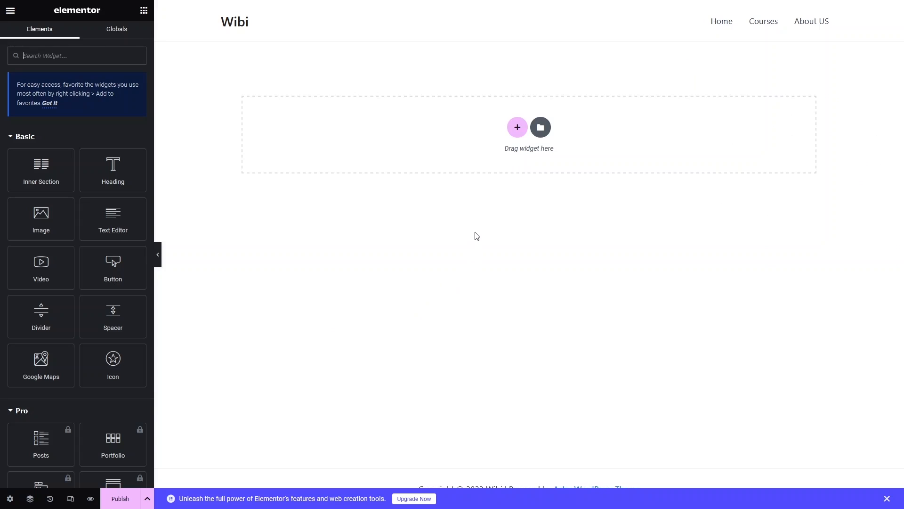
# Add a single-column section to the page and place an Icon List widget inside it.
pyautogui.click(517, 127)
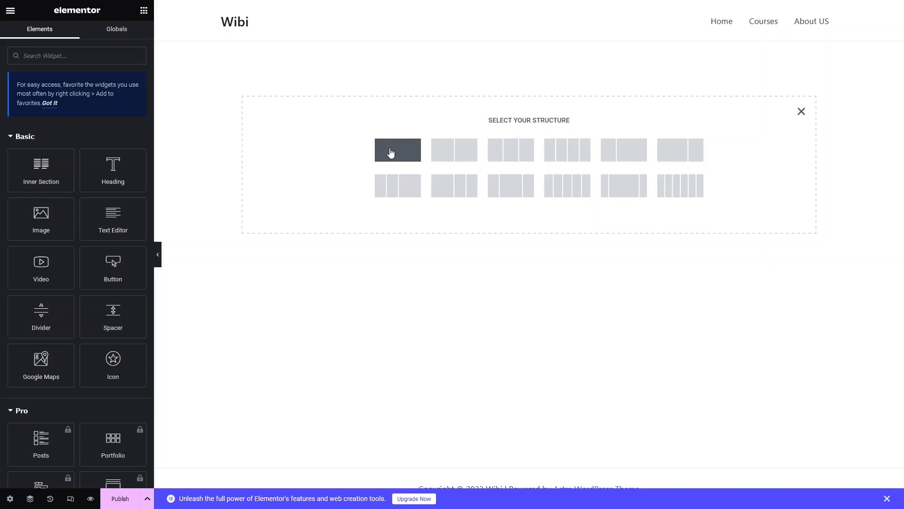
pyautogui.click(398, 149)
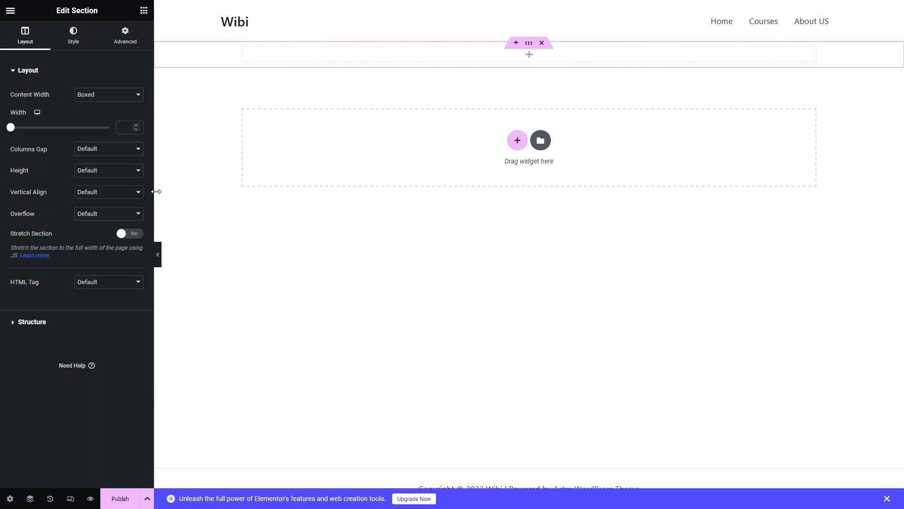
pyautogui.click(144, 11)
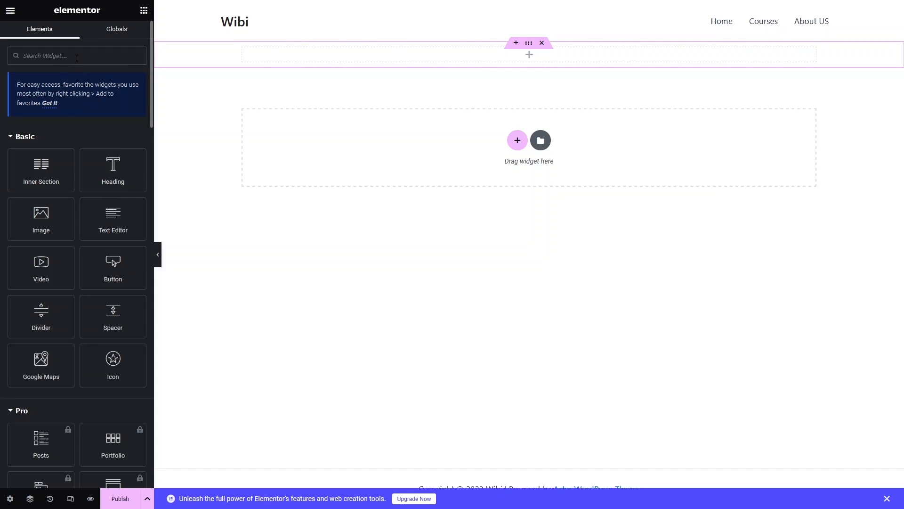
pyautogui.write('icon')
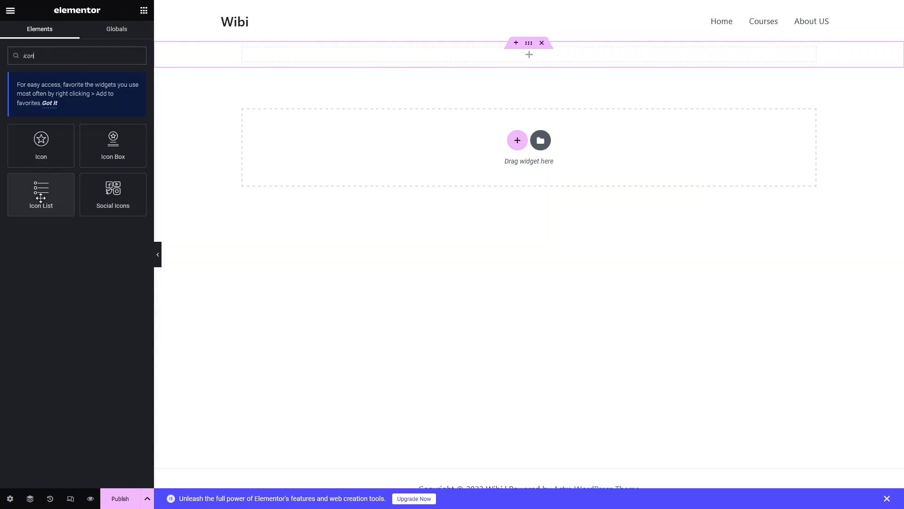
pyautogui.moveTo(41, 198); pyautogui.dragTo(516, 62)
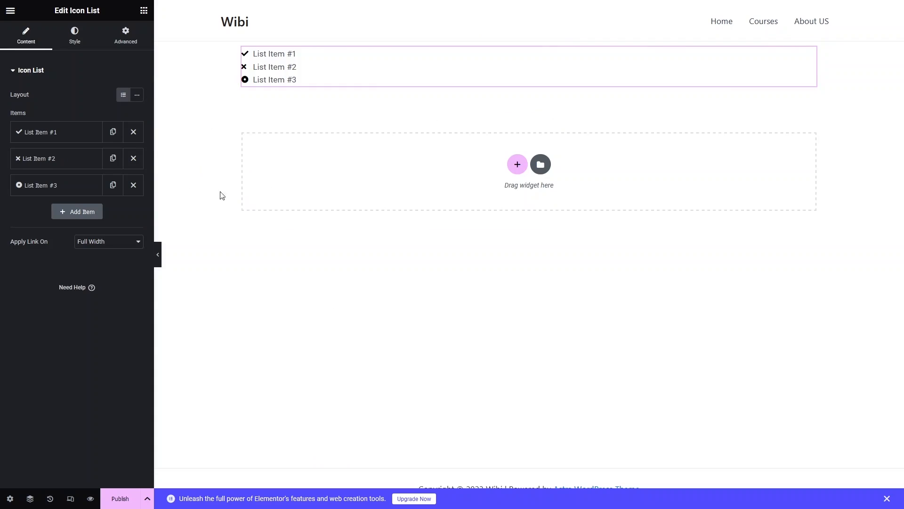
# Delete the second and third items of the icon list and change the remaining item's text to "FAQ".
pyautogui.click(133, 185)
pyautogui.click(134, 159)
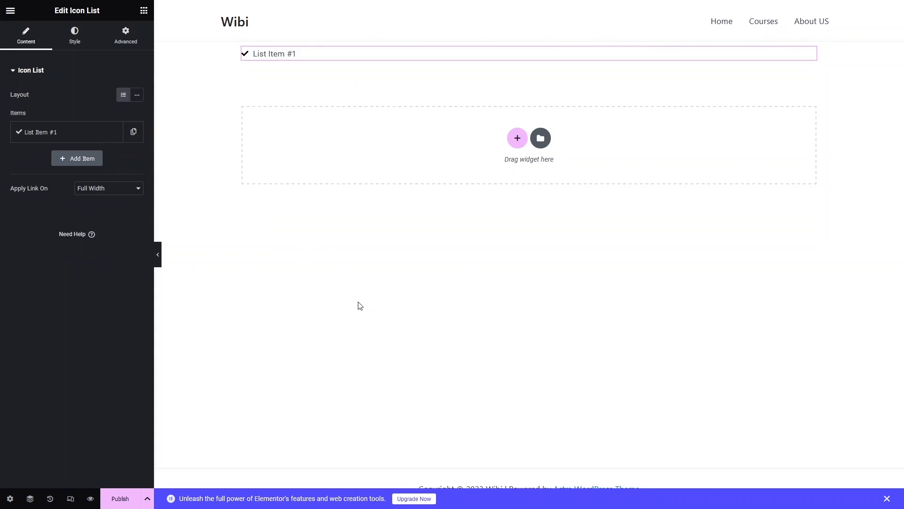
pyautogui.click(51, 137)
pyautogui.tripleClick(63, 170)
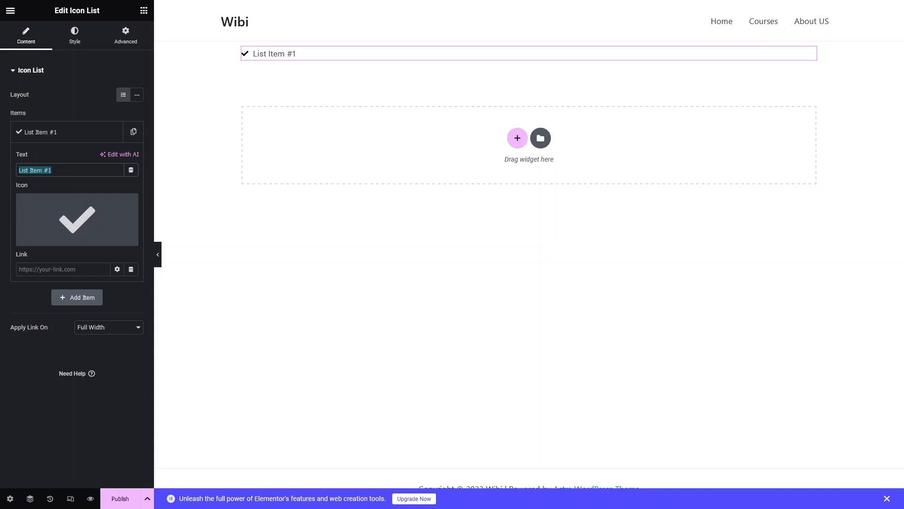
pyautogui.write('FAQ')
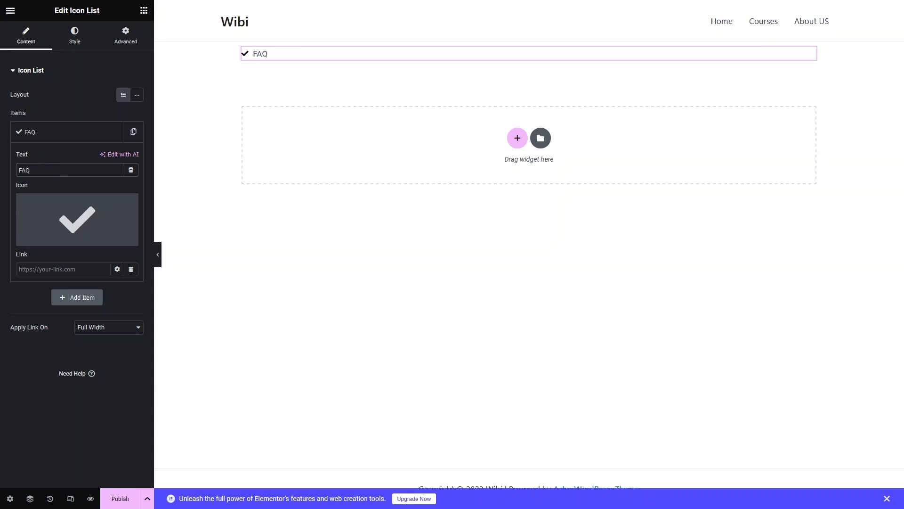
# Replace the FAQ item's check mark with the solid circled question mark icon from the icon library.
pyautogui.moveTo(47, 227)
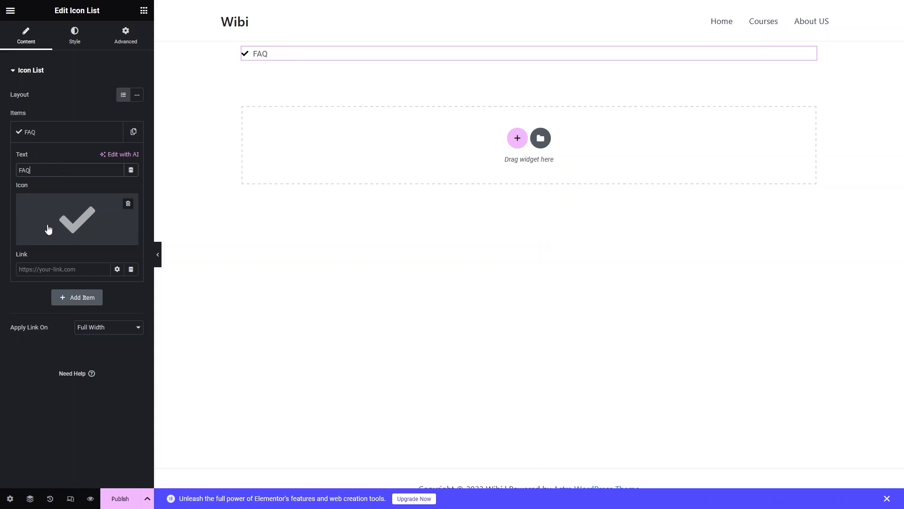
pyautogui.click(69, 208)
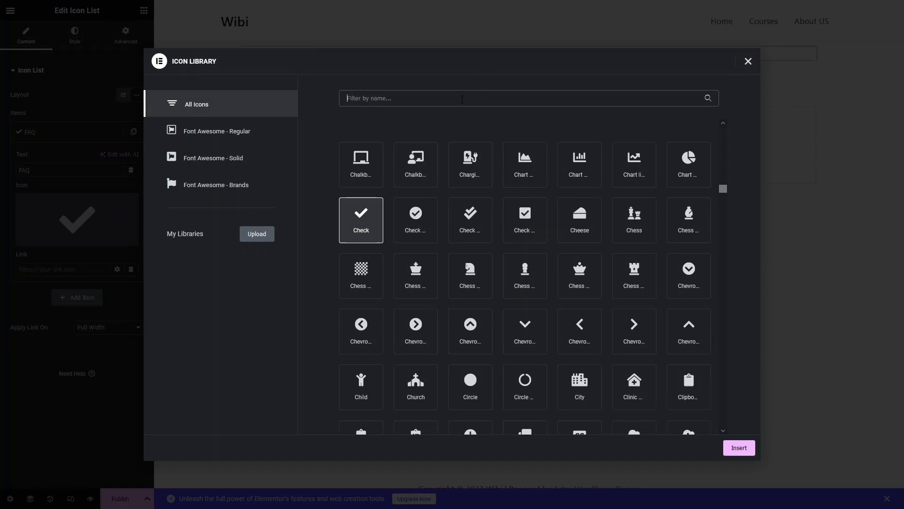
pyautogui.write('question')
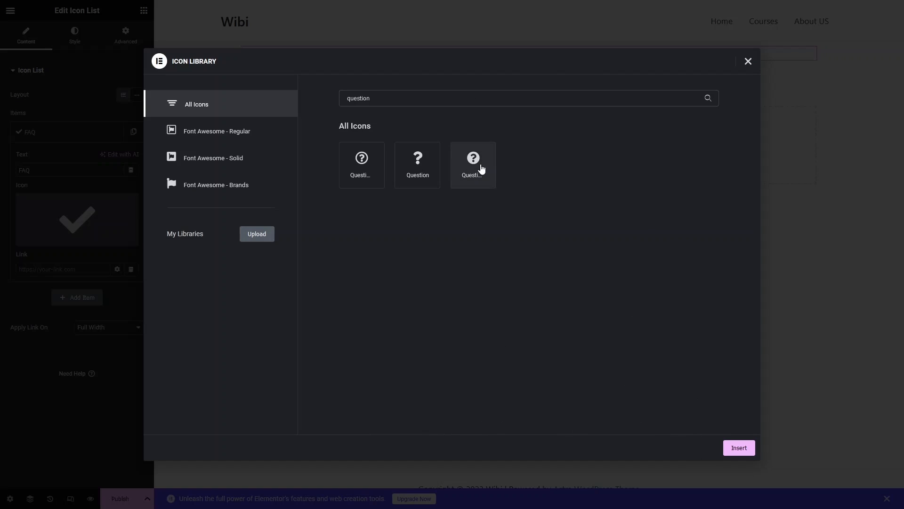
pyautogui.click(481, 168)
pyautogui.click(739, 450)
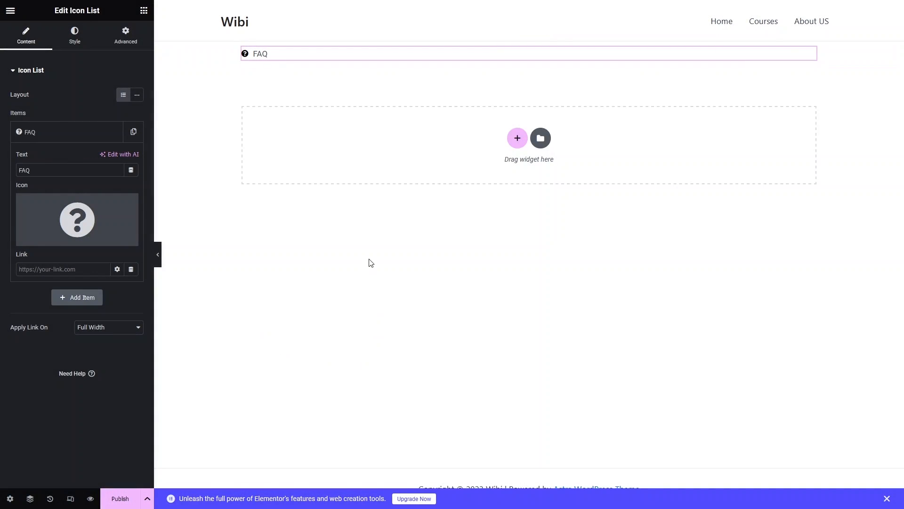
pyautogui.moveTo(96, 227)
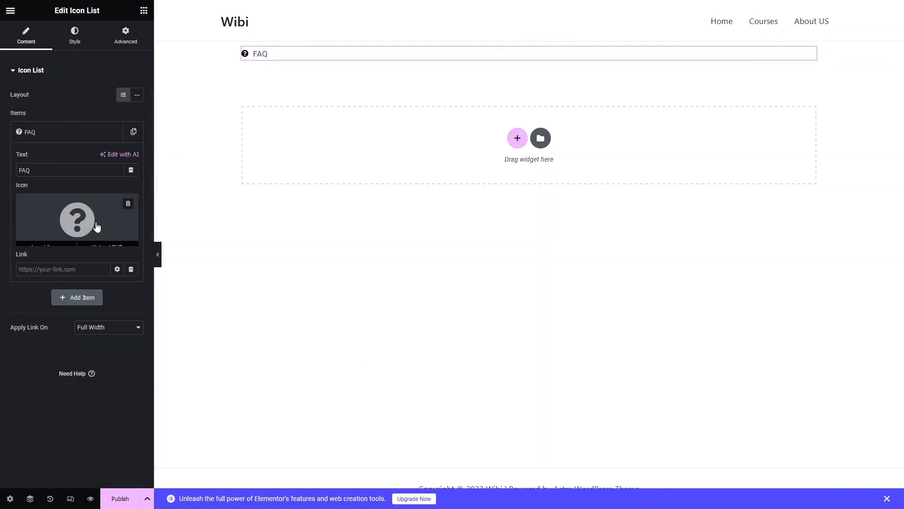
pyautogui.click(89, 133)
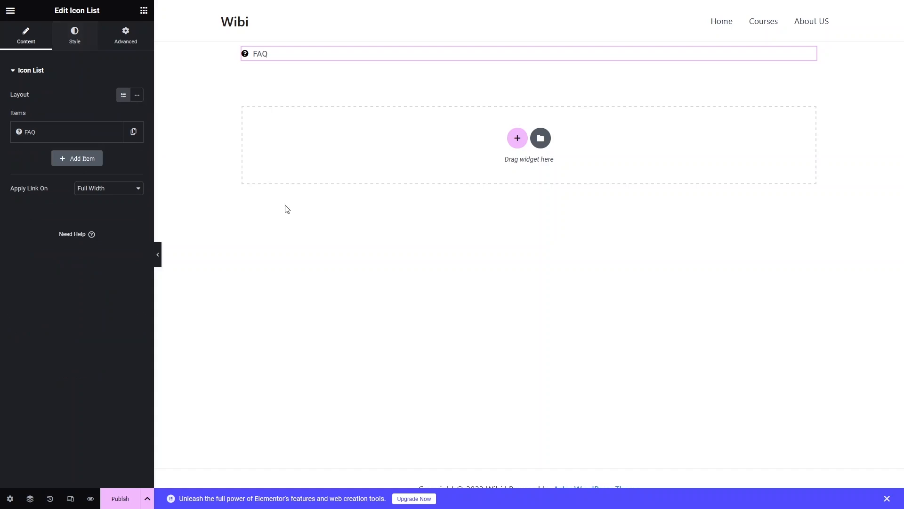
# Centre the FAQ list and its icon horizontally, with the icon size set to 50 px.
pyautogui.click(76, 38)
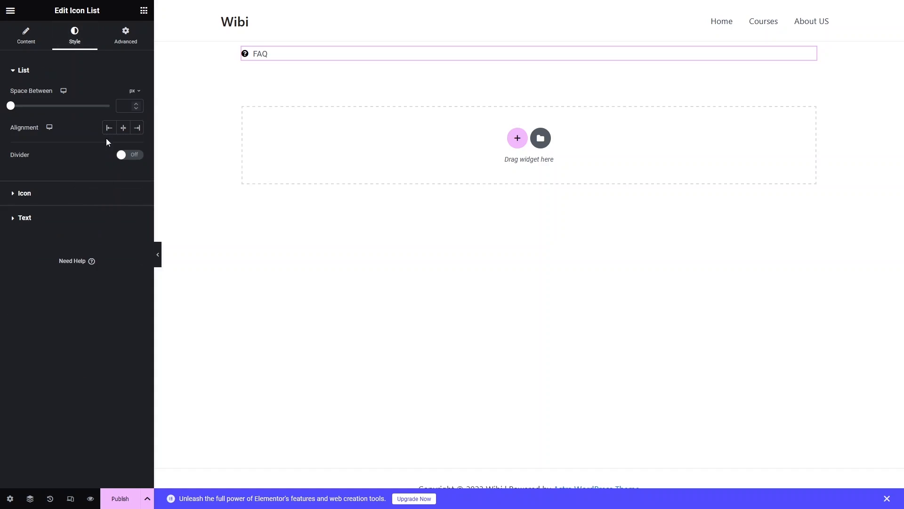
pyautogui.click(125, 132)
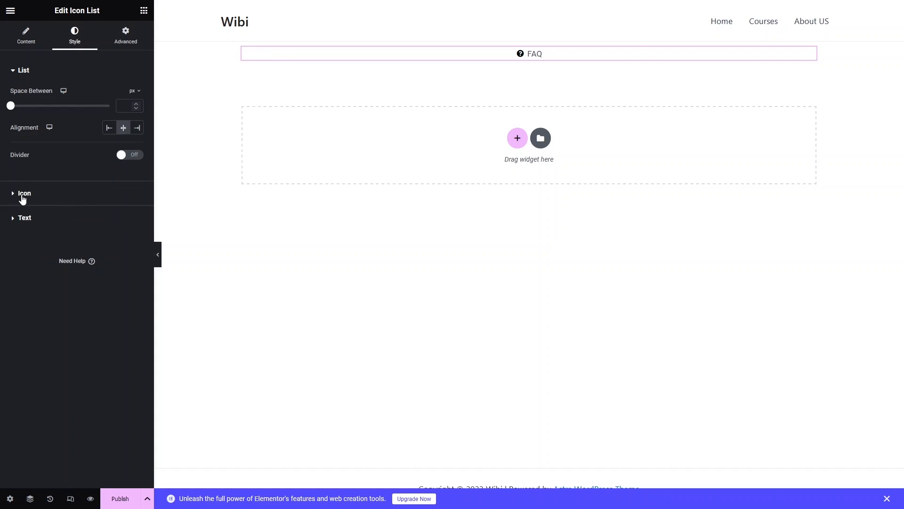
pyautogui.click(22, 195)
pyautogui.moveTo(22, 185); pyautogui.dragTo(70, 186)
pyautogui.moveTo(126, 185); pyautogui.dragTo(118, 185)
pyautogui.write('50')
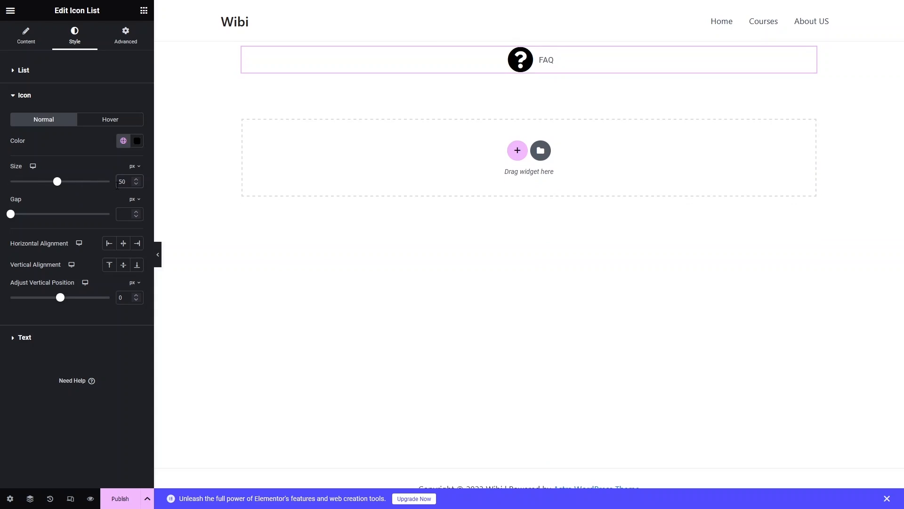
pyautogui.click(123, 243)
# Set the FAQ text's typography to size 50 px and weight 700 (Bold).
pyautogui.click(23, 338)
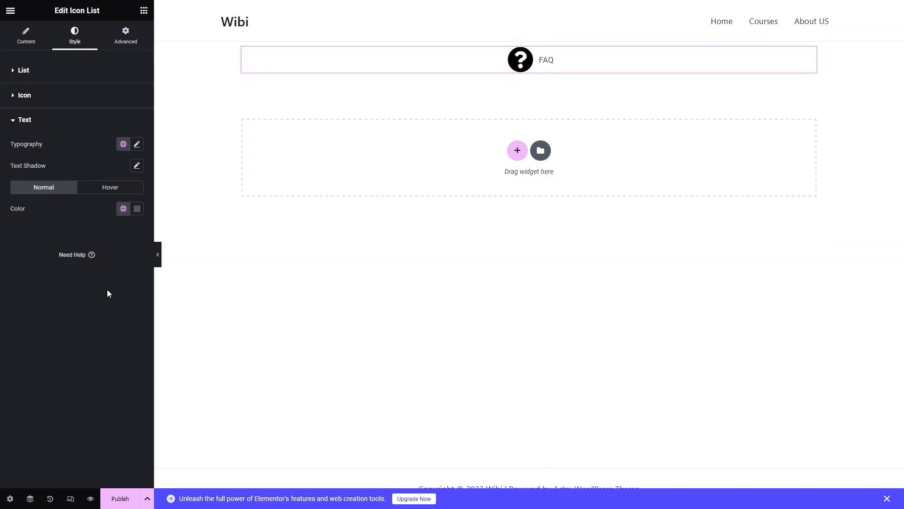
pyautogui.click(137, 145)
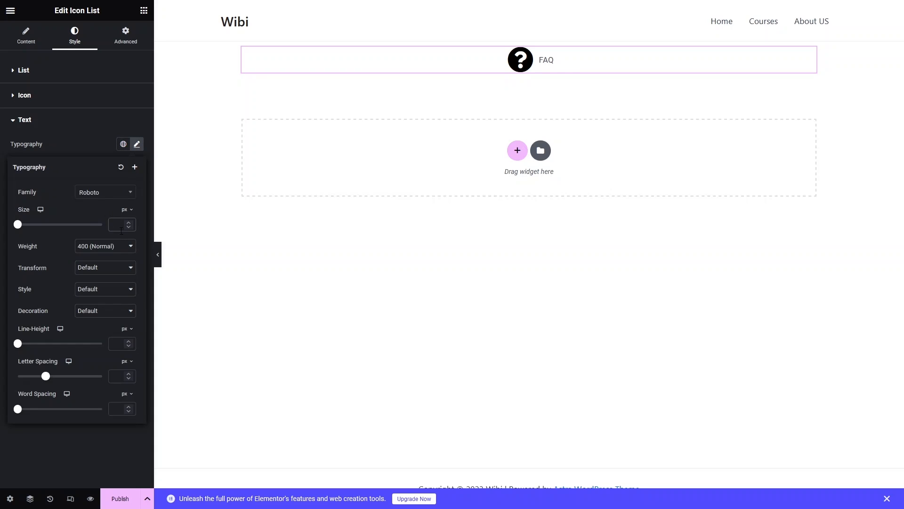
pyautogui.write('50')
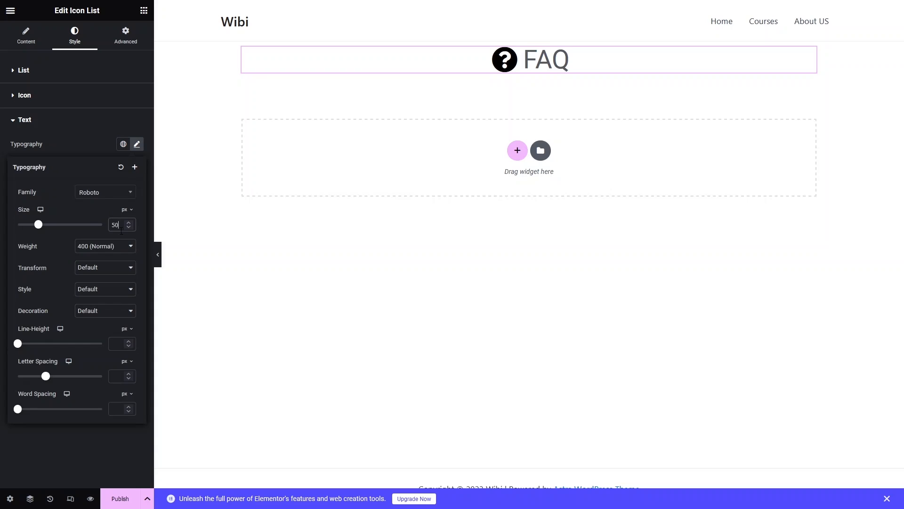
pyautogui.click(124, 247)
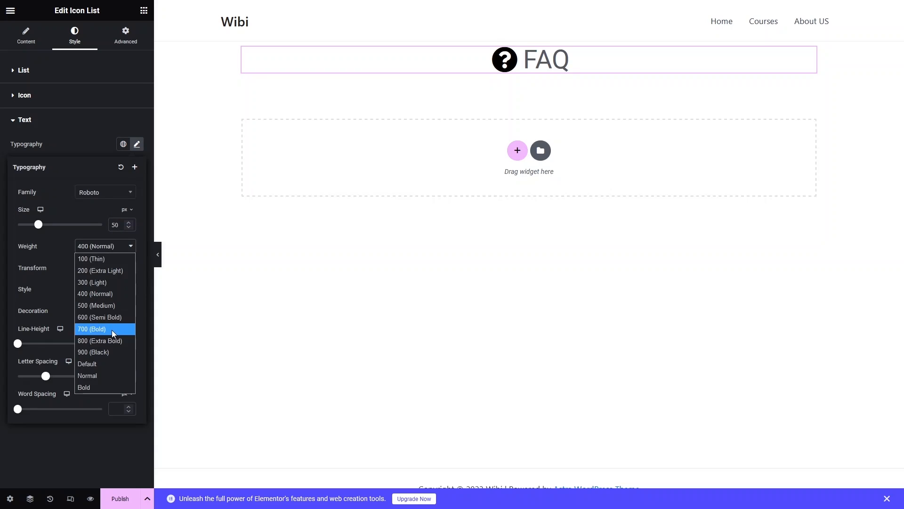
pyautogui.click(111, 330)
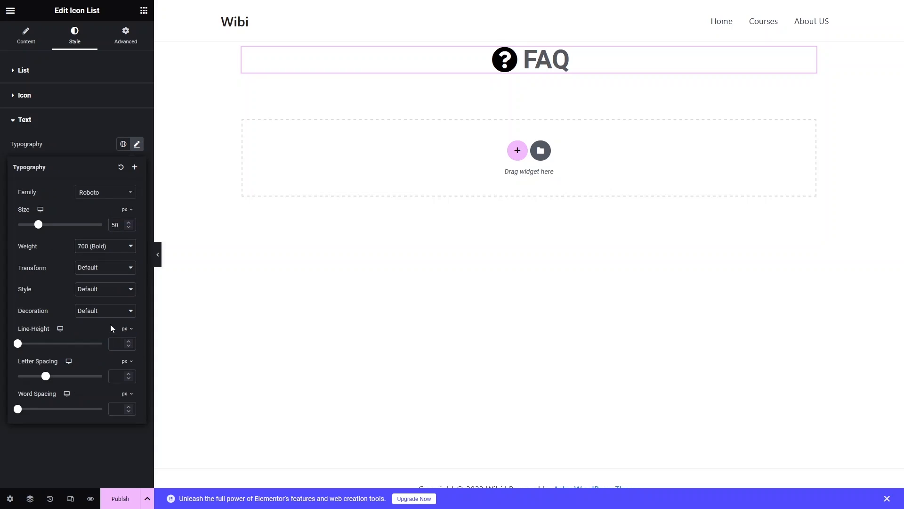
pyautogui.click(94, 145)
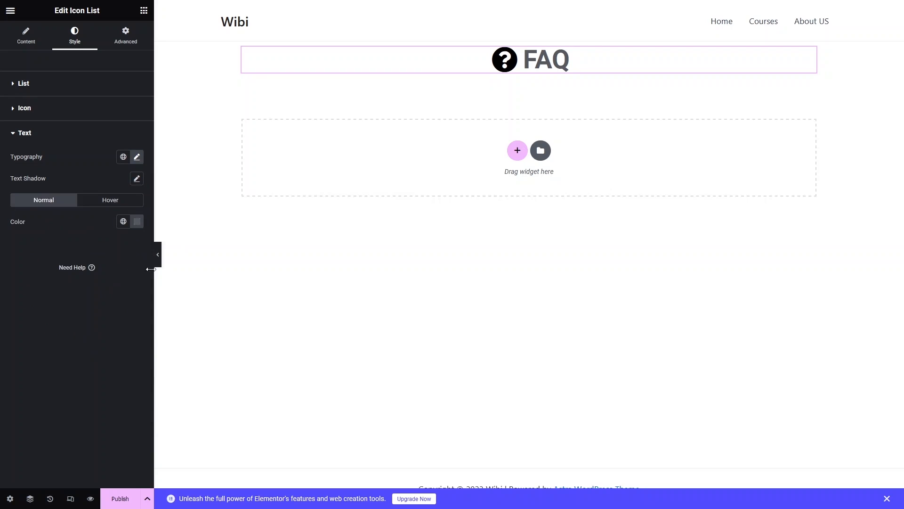
# Change the FAQ text's normal colour to black, #000000.
pyautogui.click(137, 221)
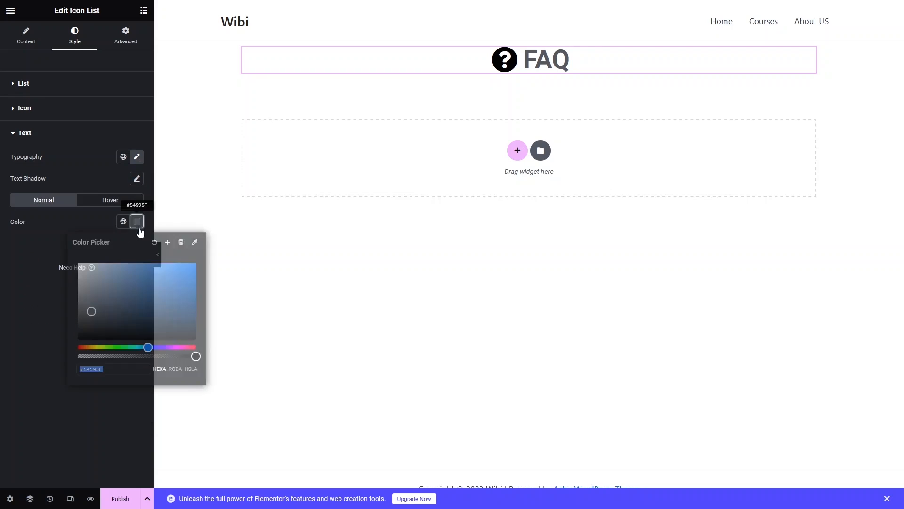
pyautogui.moveTo(109, 282); pyautogui.dragTo(78, 356)
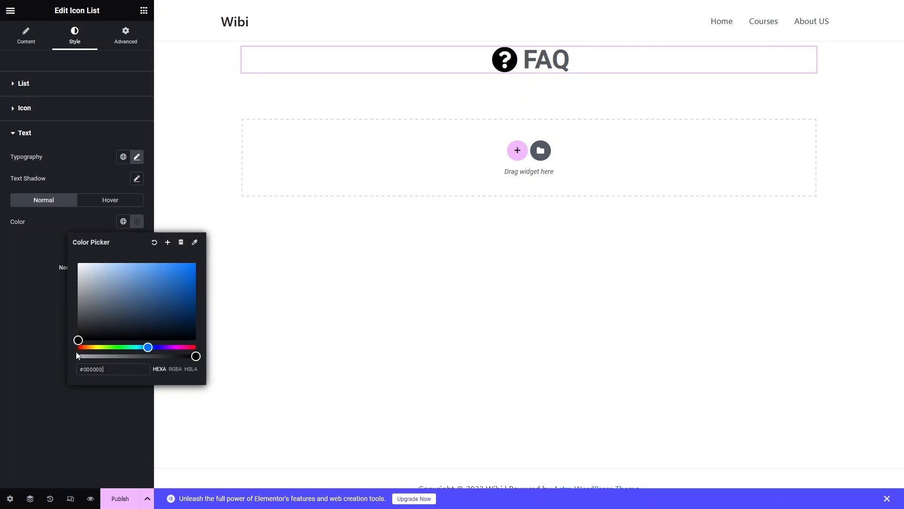
pyautogui.click(26, 353)
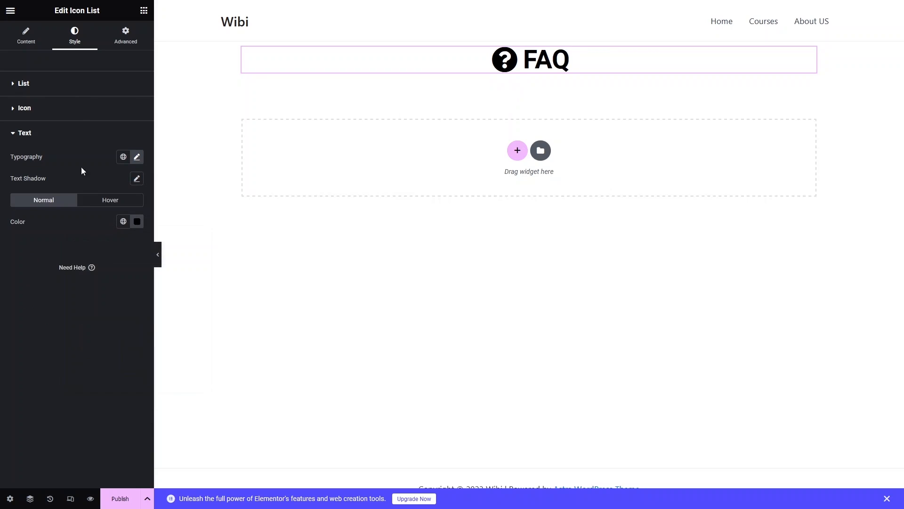
# Find the Divider widget and place it directly below the FAQ heading in the same section.
pyautogui.click(144, 17)
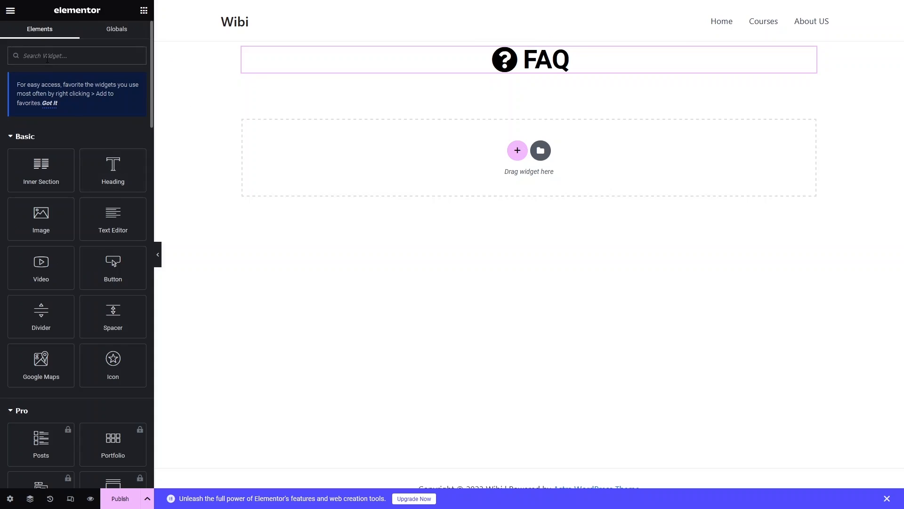
pyautogui.write('divide')
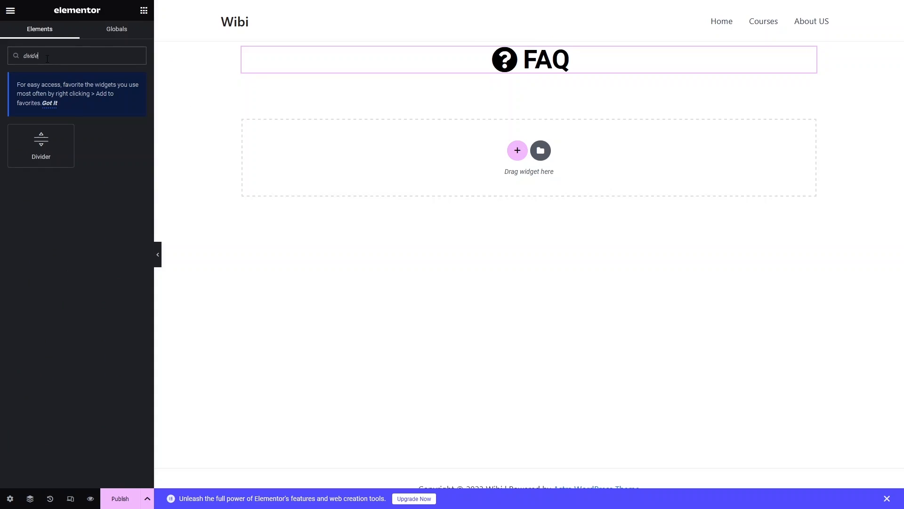
pyautogui.moveTo(47, 152); pyautogui.dragTo(534, 78)
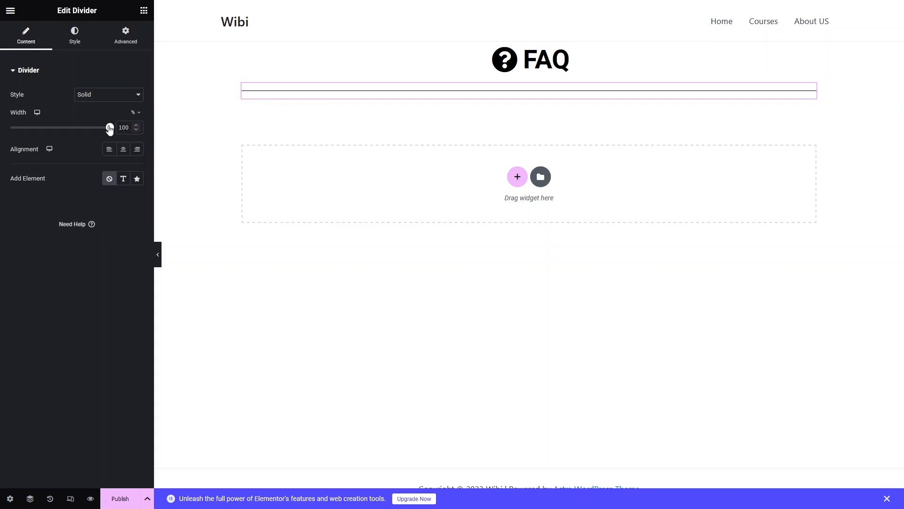
# Set the divider's width to 20%, centre it, and change its line style to Slashes.
pyautogui.moveTo(109, 130); pyautogui.dragTo(42, 138)
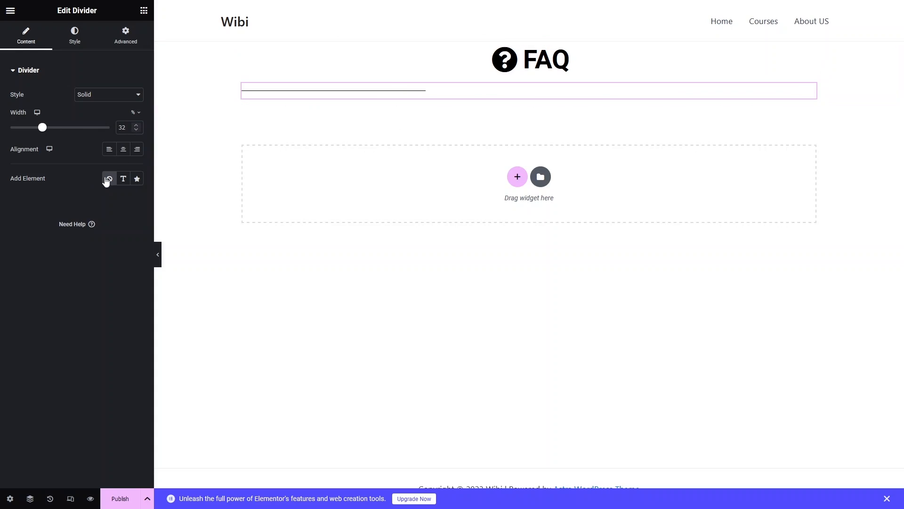
pyautogui.click(124, 153)
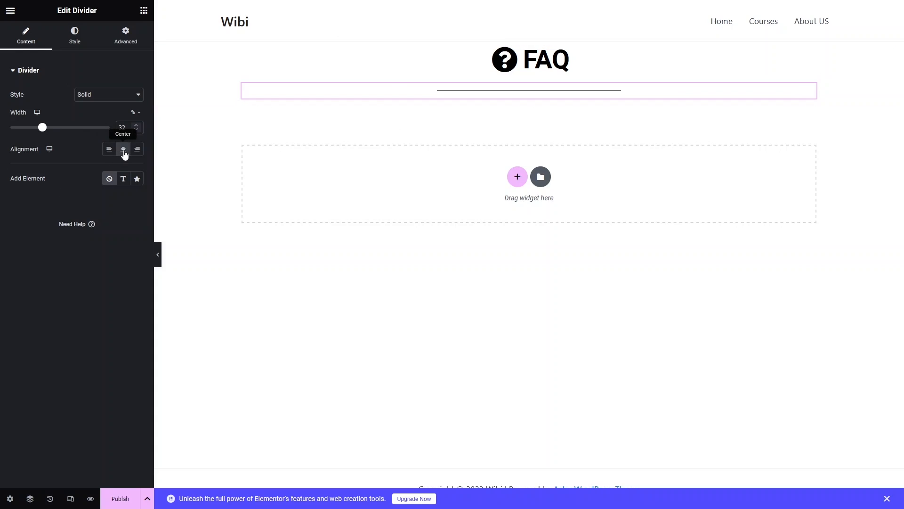
pyautogui.moveTo(42, 127); pyautogui.dragTo(32, 133)
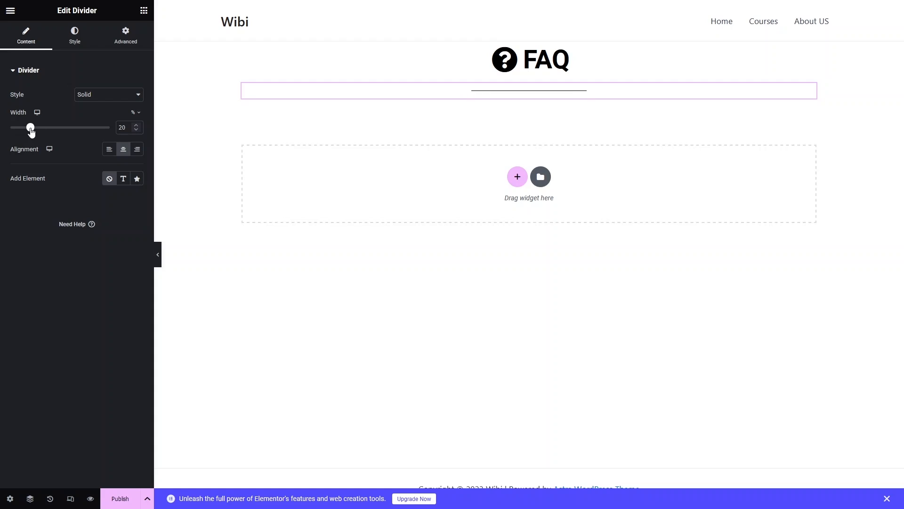
pyautogui.click(124, 96)
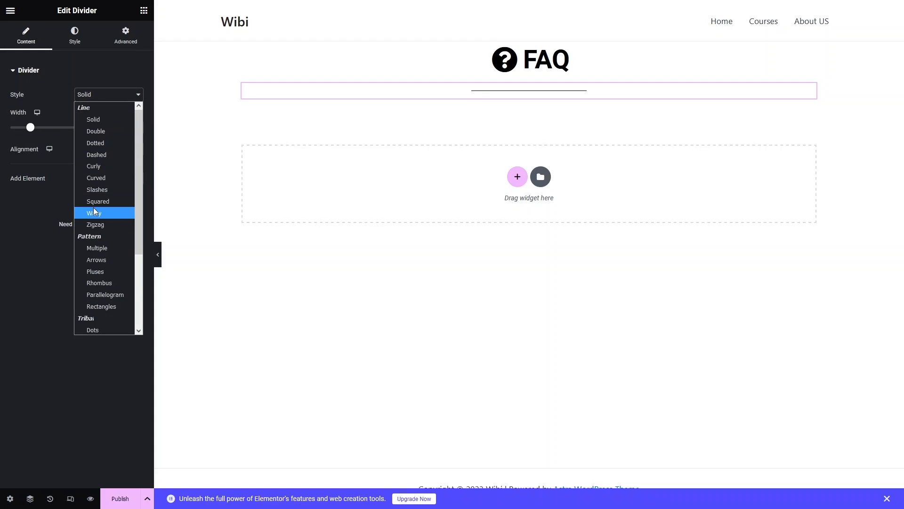
pyautogui.click(101, 188)
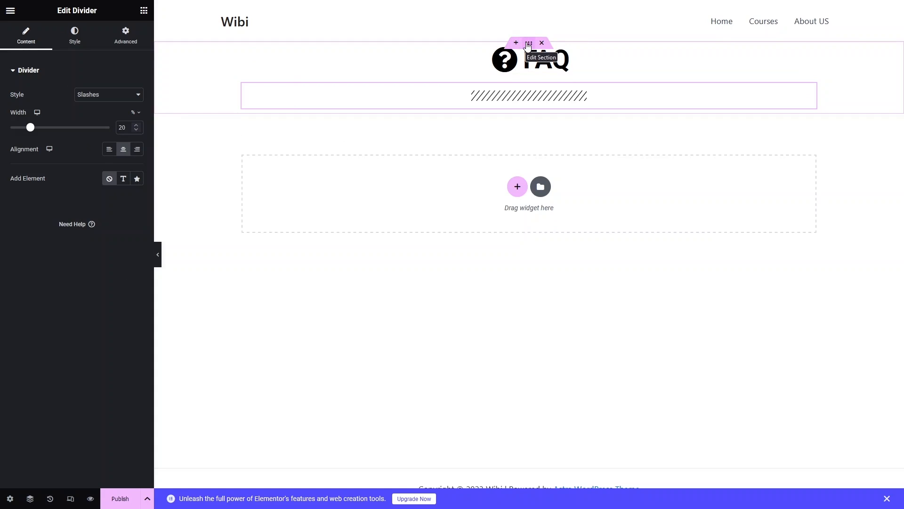
# Give the FAQ heading section a solid turquoise background colour, #00FFE1.
pyautogui.click(528, 45)
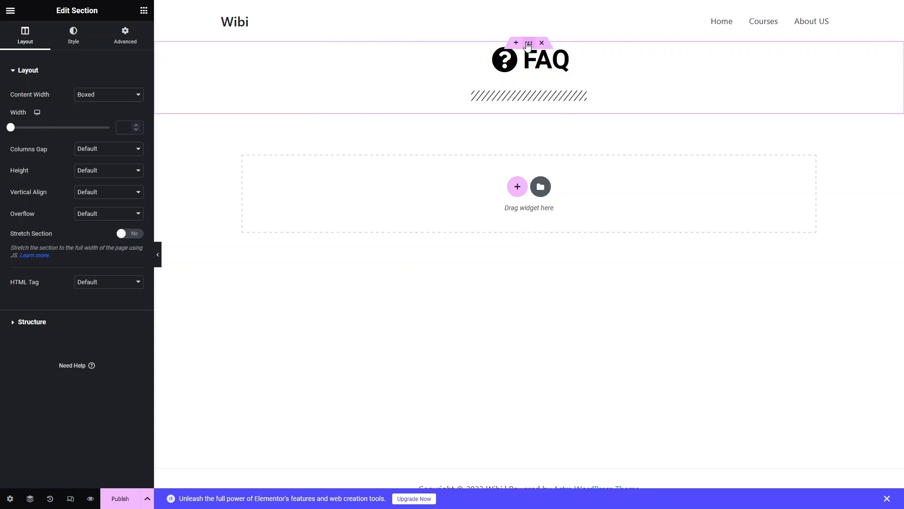
pyautogui.click(74, 46)
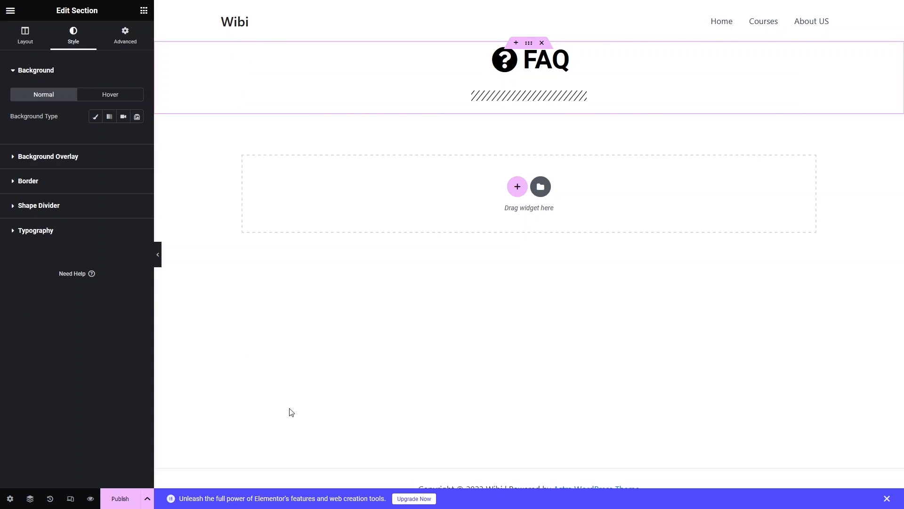
pyautogui.click(96, 118)
pyautogui.click(136, 137)
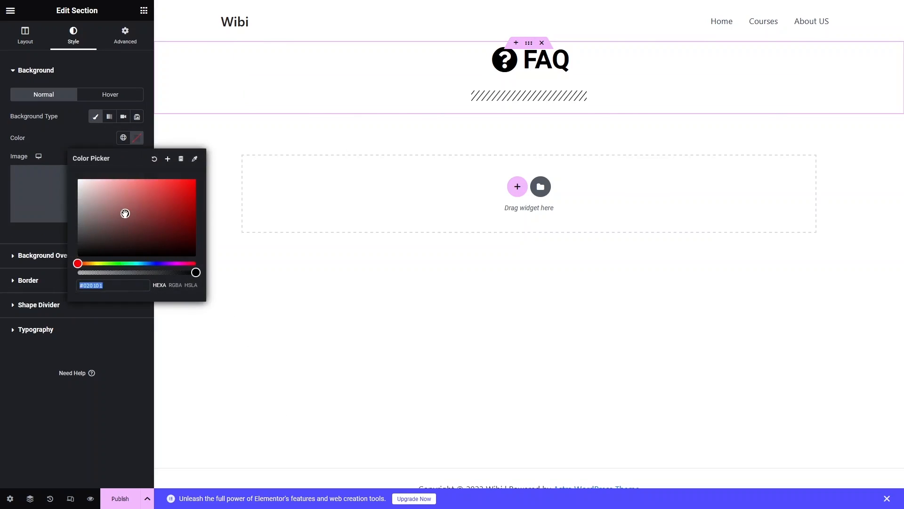
pyautogui.moveTo(125, 214); pyautogui.dragTo(131, 192)
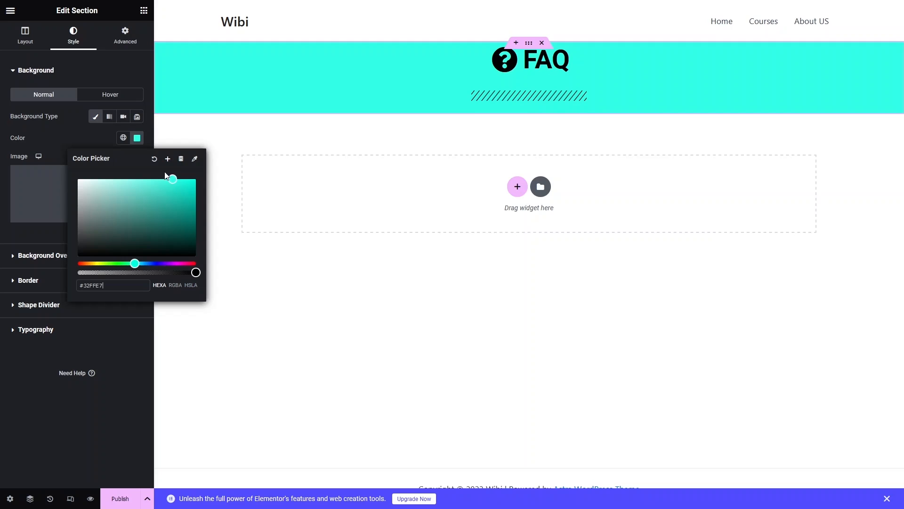
pyautogui.moveTo(170, 178); pyautogui.dragTo(200, 157)
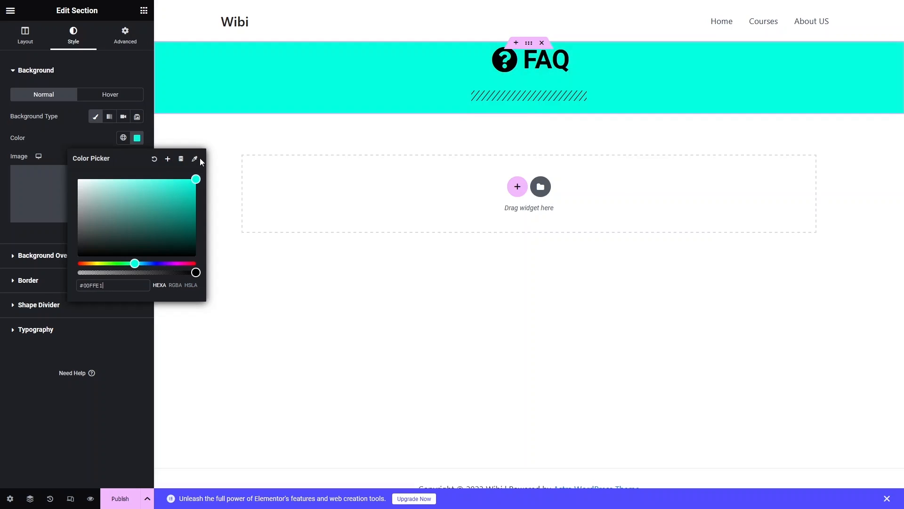
pyautogui.click(101, 73)
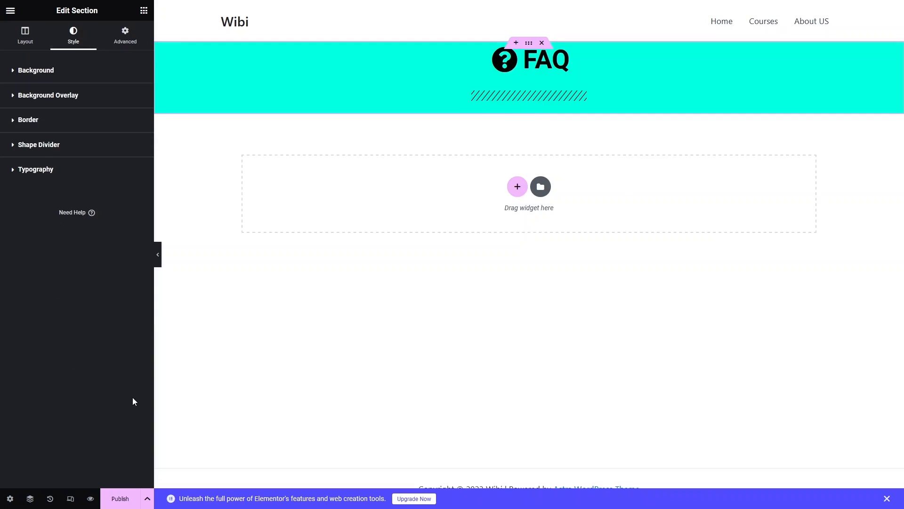
# Add an Arrow shape divider to the bottom edge of the FAQ heading section.
pyautogui.click(35, 145)
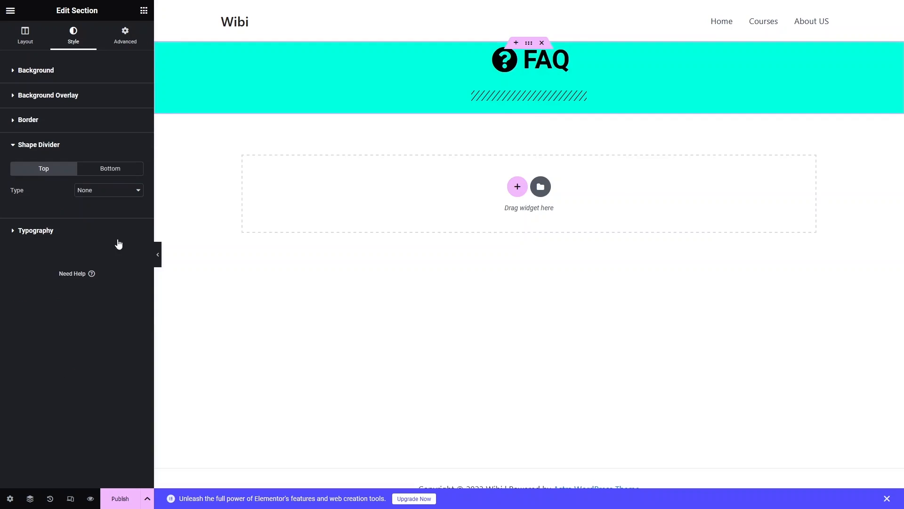
pyautogui.click(116, 172)
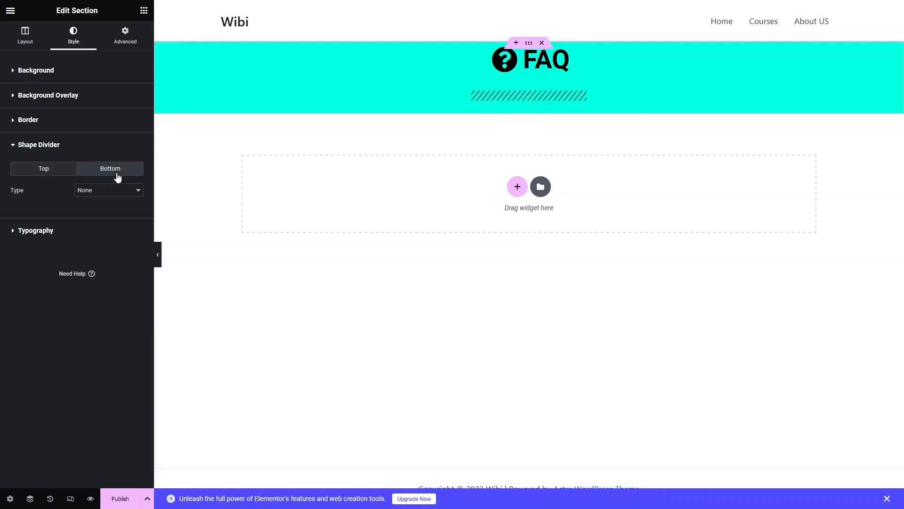
pyautogui.click(121, 191)
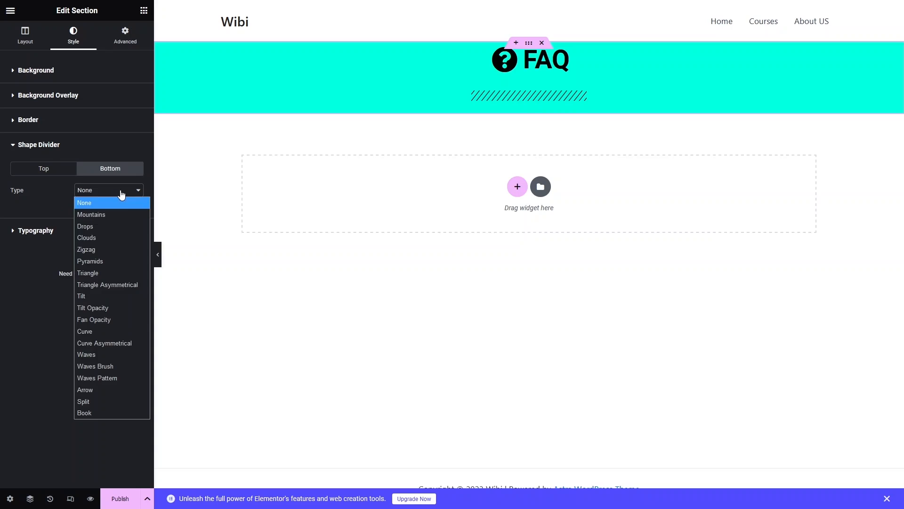
pyautogui.click(97, 391)
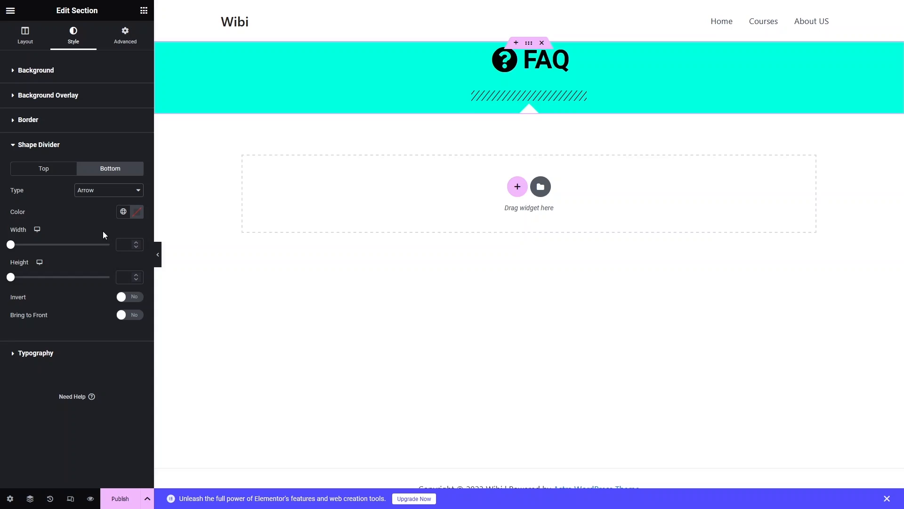
# Unlink the slashed divider's margins and set the bottom margin to 10 px and the top margin to -20 px.
pyautogui.click(521, 95)
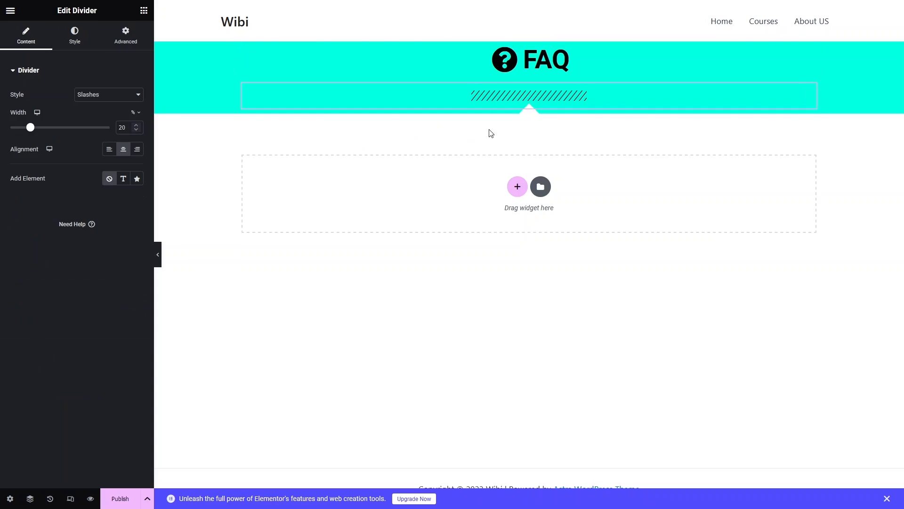
pyautogui.click(125, 44)
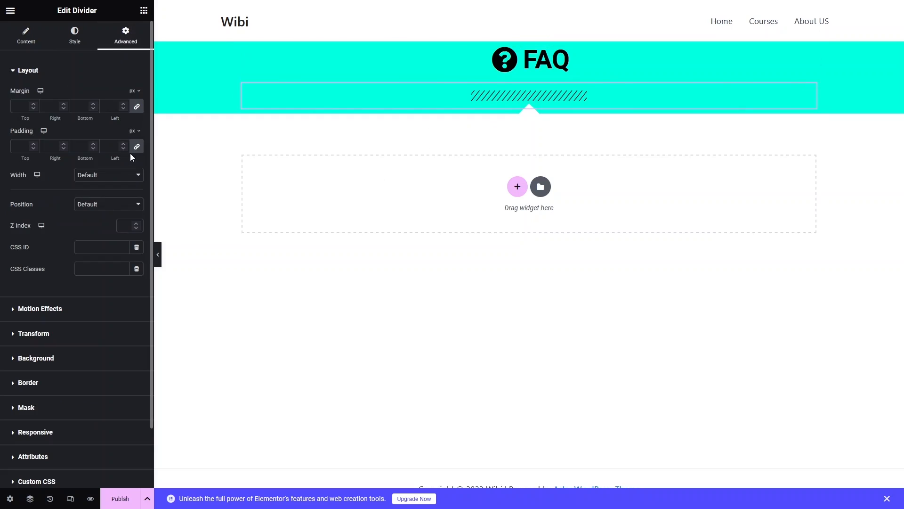
pyautogui.click(137, 107)
pyautogui.click(85, 109)
pyautogui.write('1')
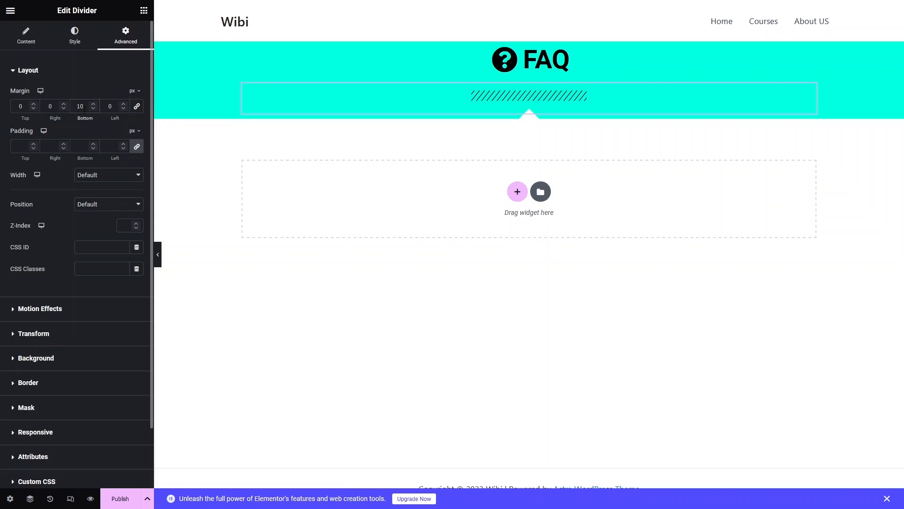
pyautogui.click(20, 106)
pyautogui.write('-1')
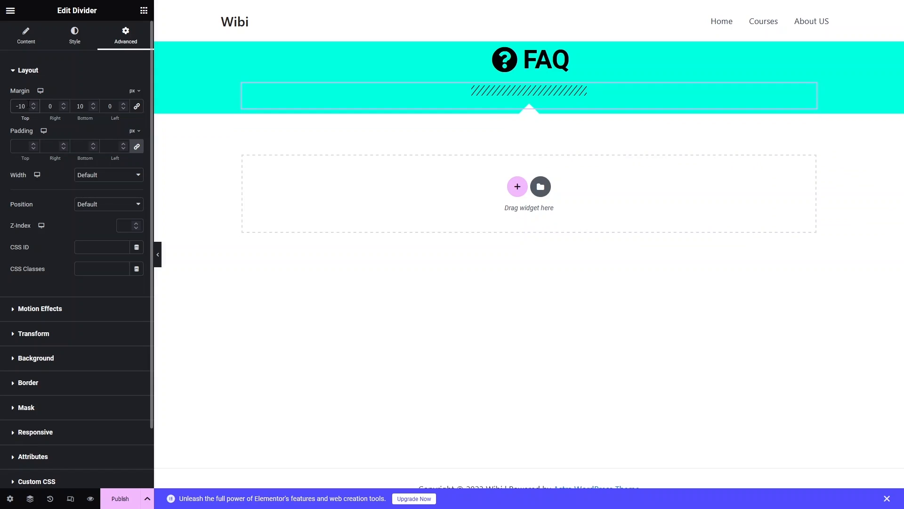
pyautogui.press('BackSpace')
pyautogui.write('2')
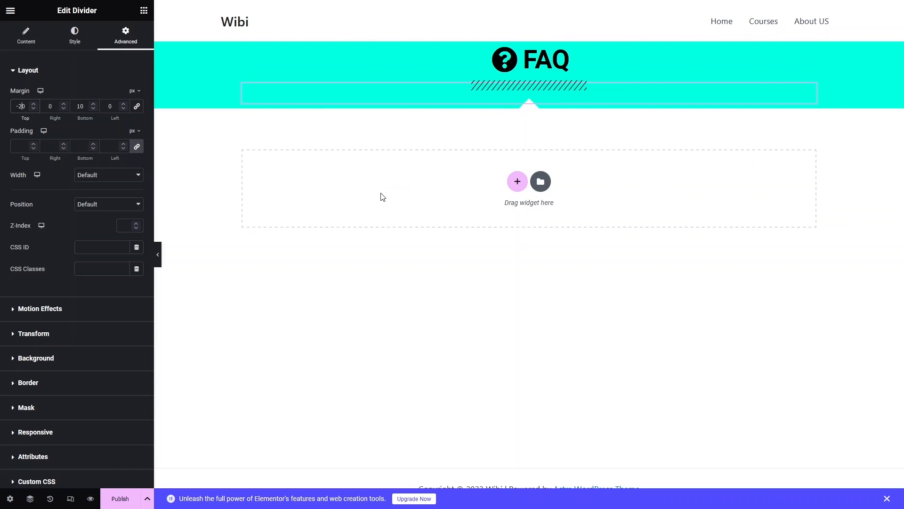
# Unlink the FAQ icon list's margins and set its top margin to 30 px.
pyautogui.click(563, 66)
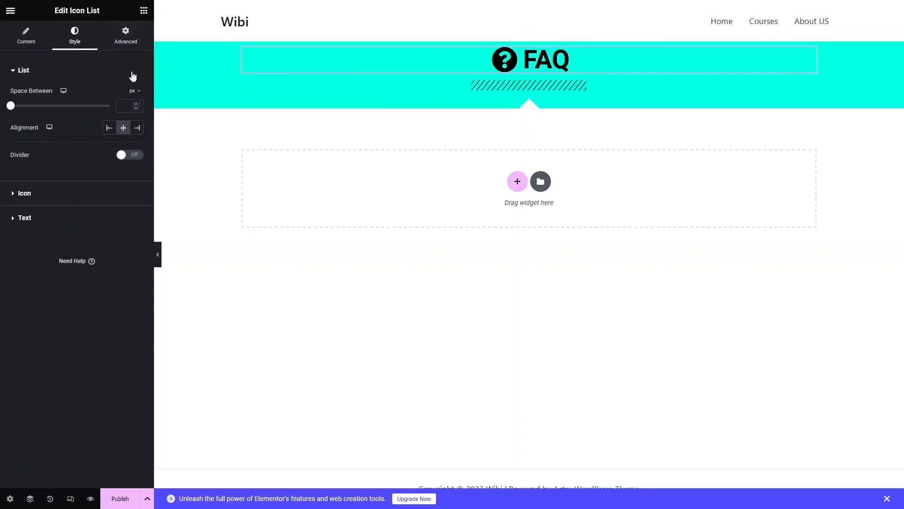
pyautogui.click(126, 34)
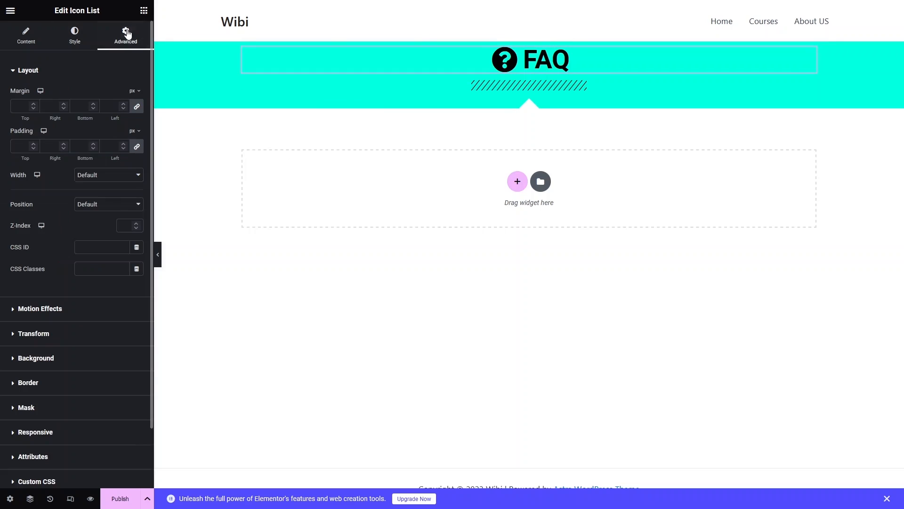
pyautogui.click(136, 106)
pyautogui.click(22, 106)
pyautogui.write('30')
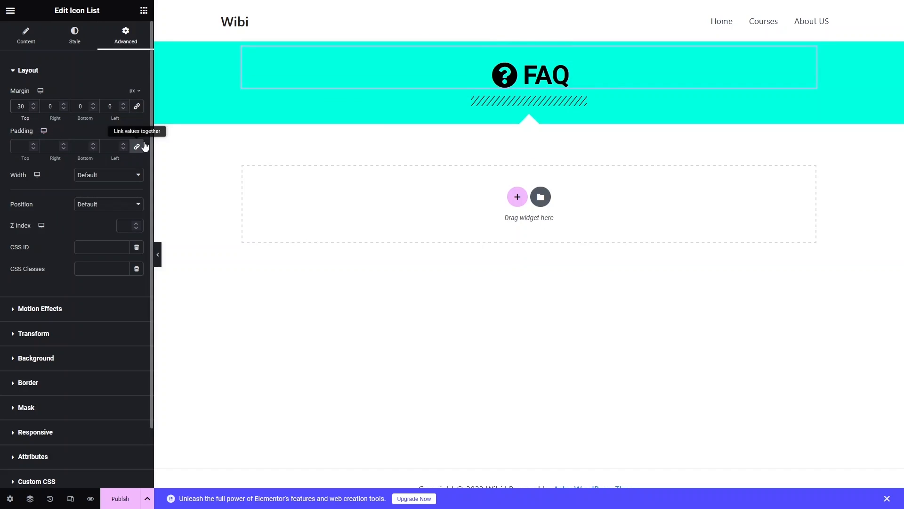
pyautogui.click(74, 42)
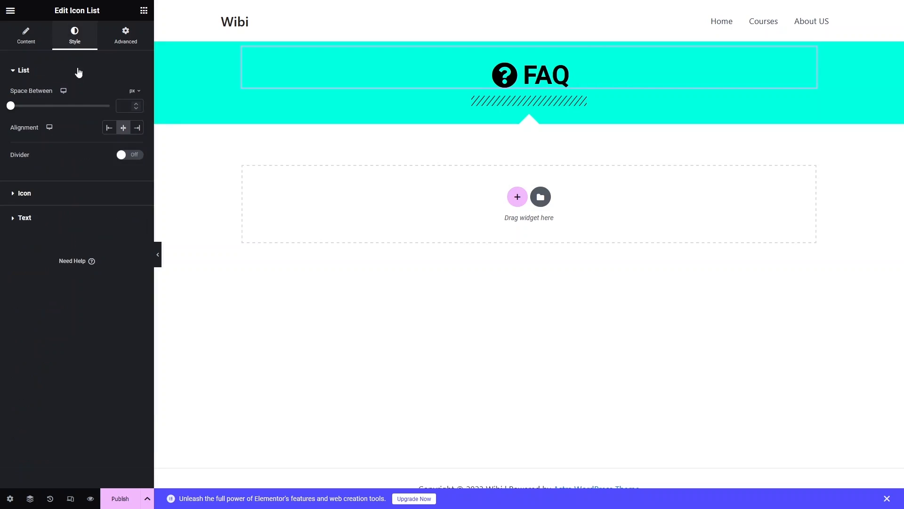
# Change the slashed divider's top margin to -10 px.
pyautogui.click(579, 105)
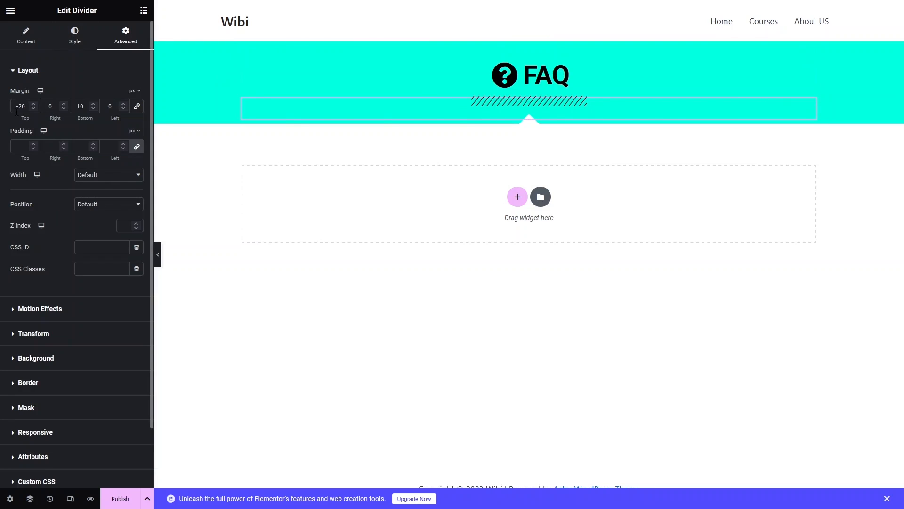
pyautogui.press('BackSpace')
pyautogui.write('1')
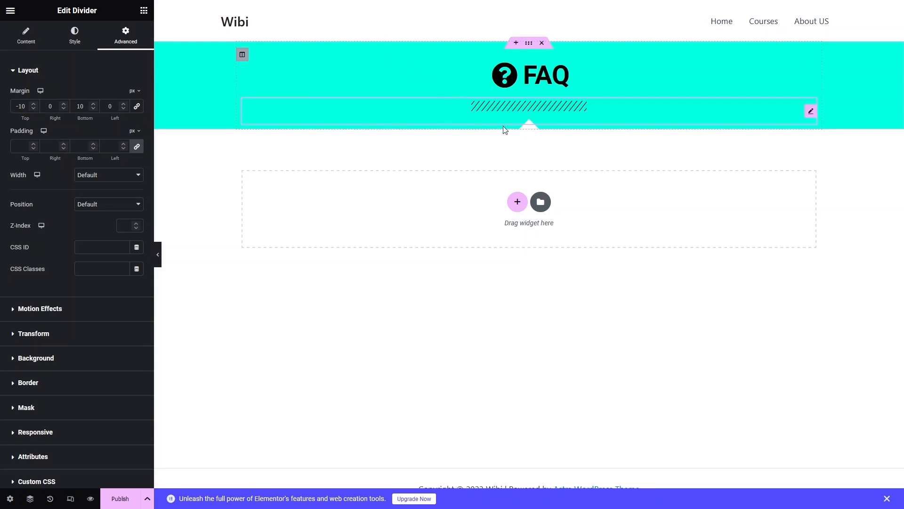
# Add a section with three equal columns below the FAQ heading and set its content width to Full Width.
pyautogui.click(418, 200)
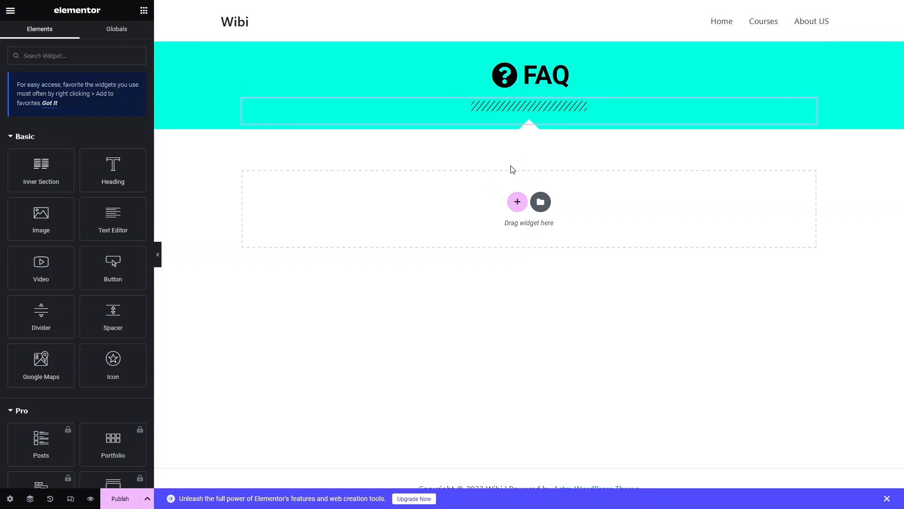
pyautogui.click(518, 202)
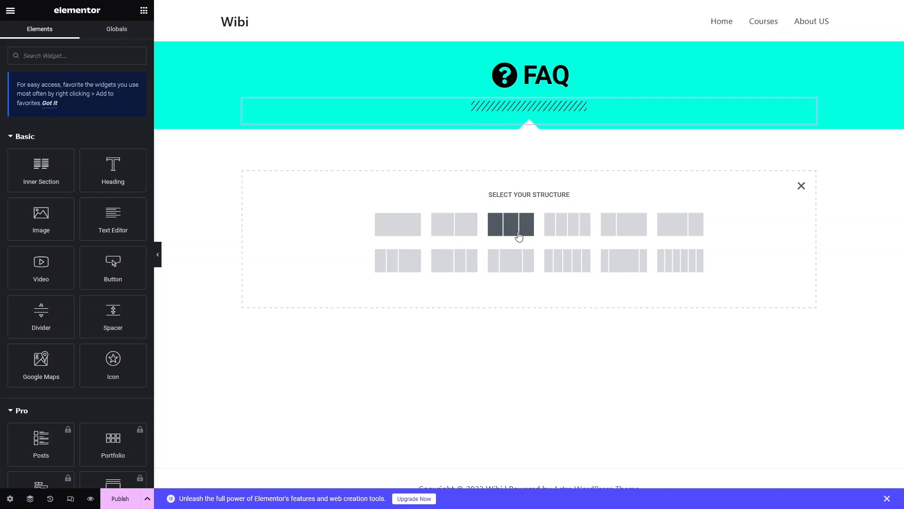
pyautogui.click(519, 226)
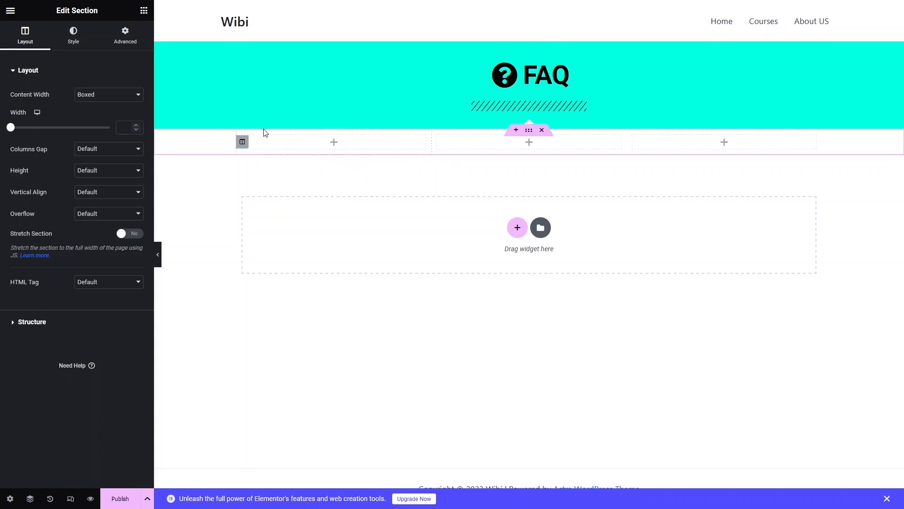
pyautogui.click(121, 97)
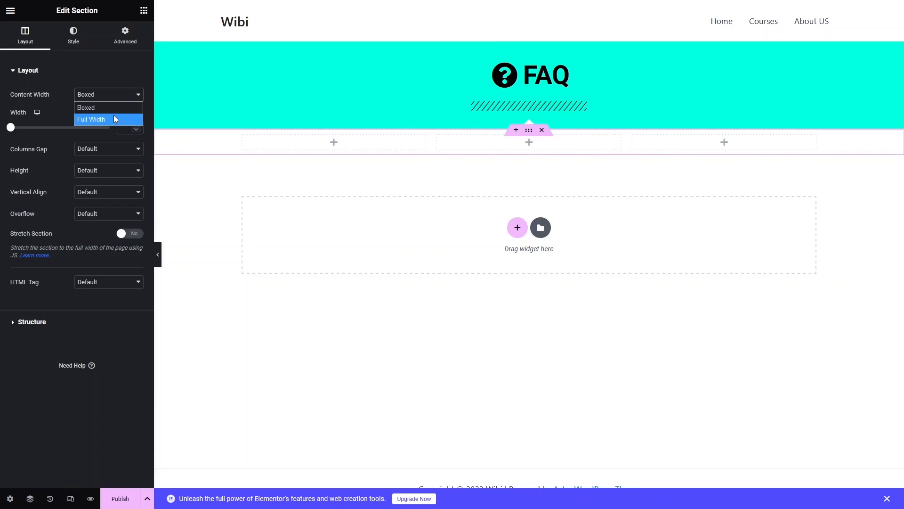
pyautogui.click(114, 115)
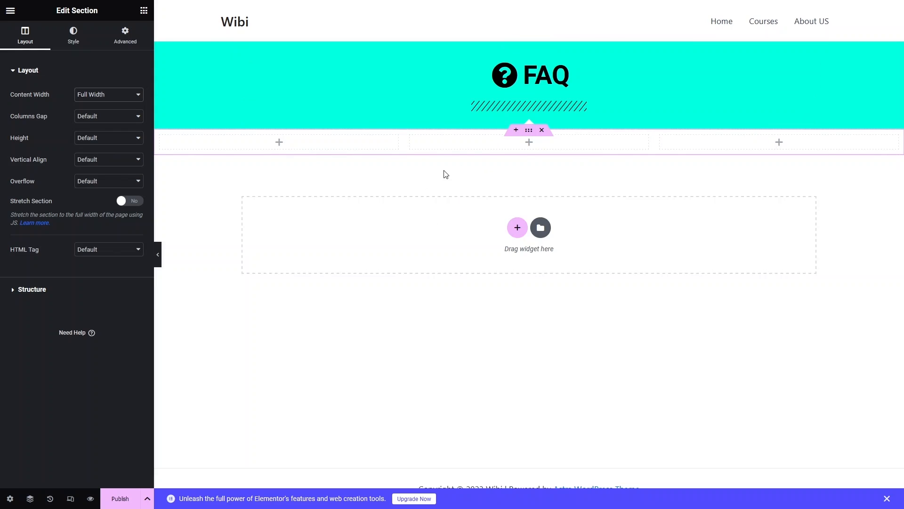
# Set the middle column's width to 60% in the new three-column section.
pyautogui.click(434, 148)
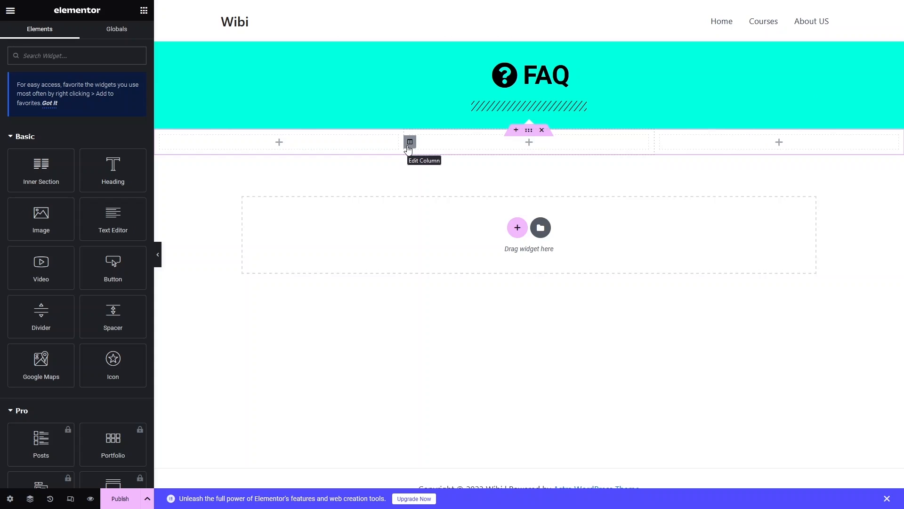
pyautogui.click(410, 142)
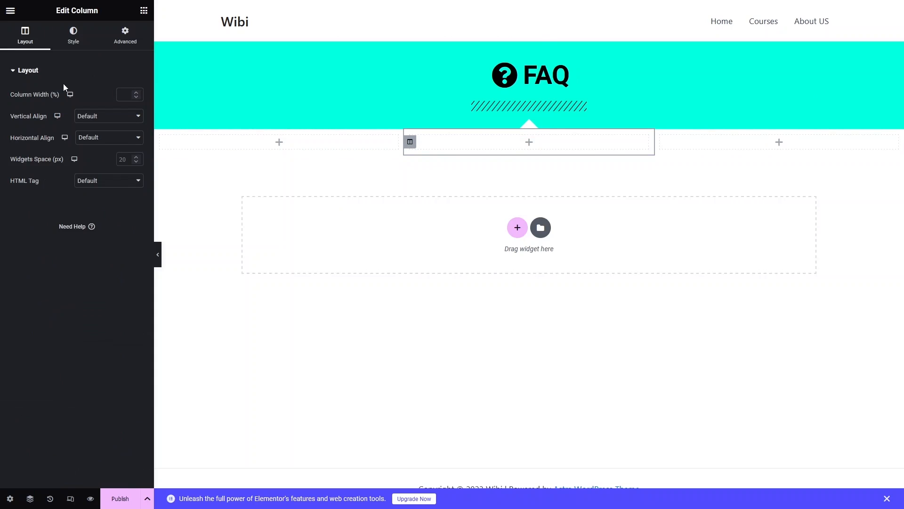
pyautogui.click(123, 94)
pyautogui.write('60')
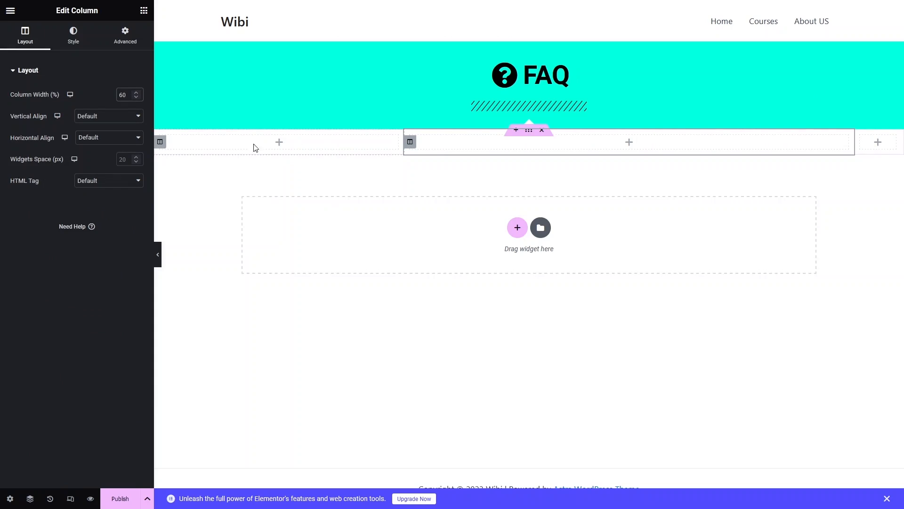
# Set the widths of the first and third columns in the three-column section to 20% each.
pyautogui.click(161, 142)
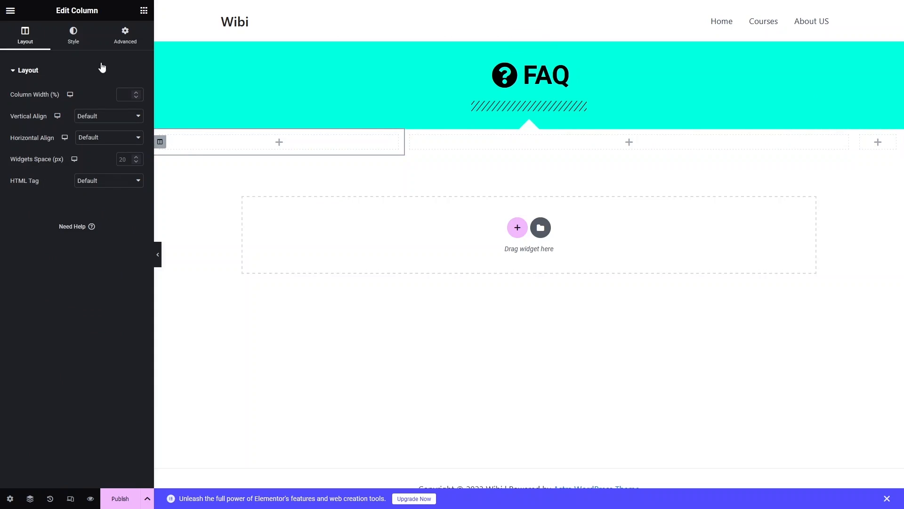
pyautogui.click(127, 95)
pyautogui.write('20')
pyautogui.click(857, 142)
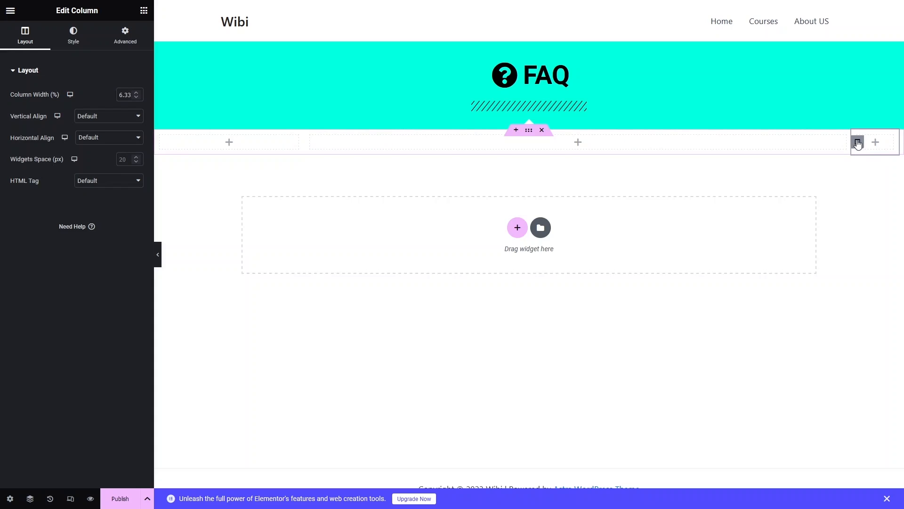
pyautogui.doubleClick(127, 96)
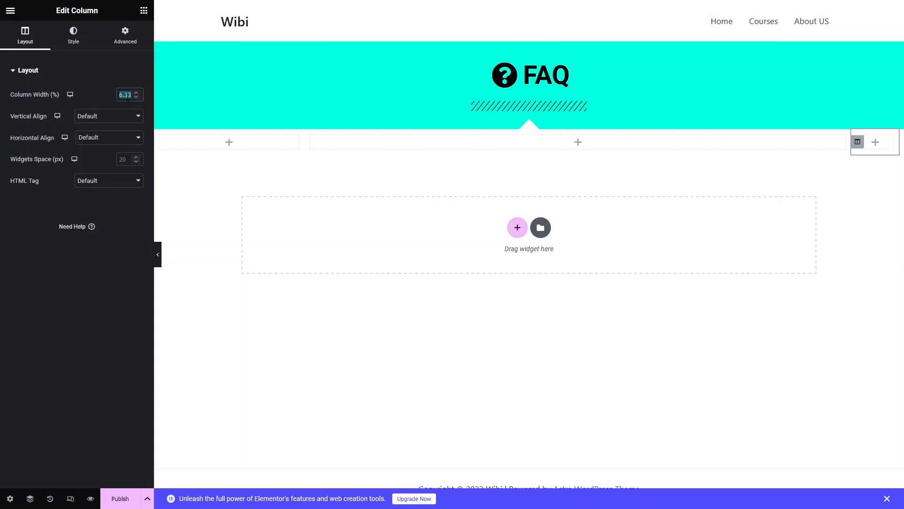
pyautogui.write('20')
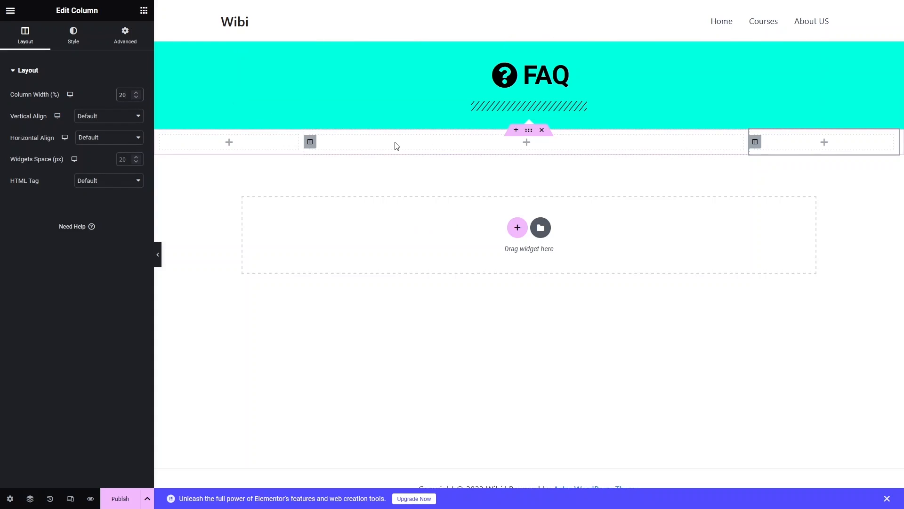
# Find the Toggle widget and place it in the middle column of the three-column section.
pyautogui.click(310, 141)
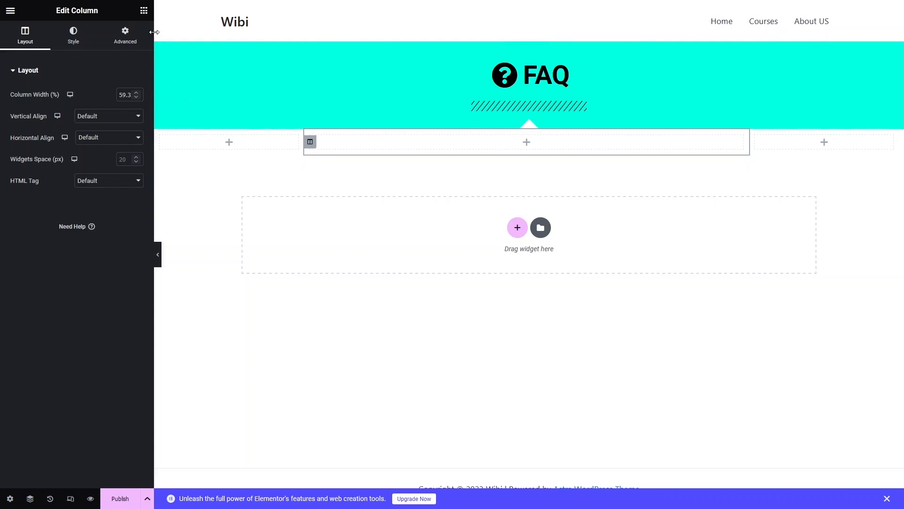
pyautogui.click(144, 11)
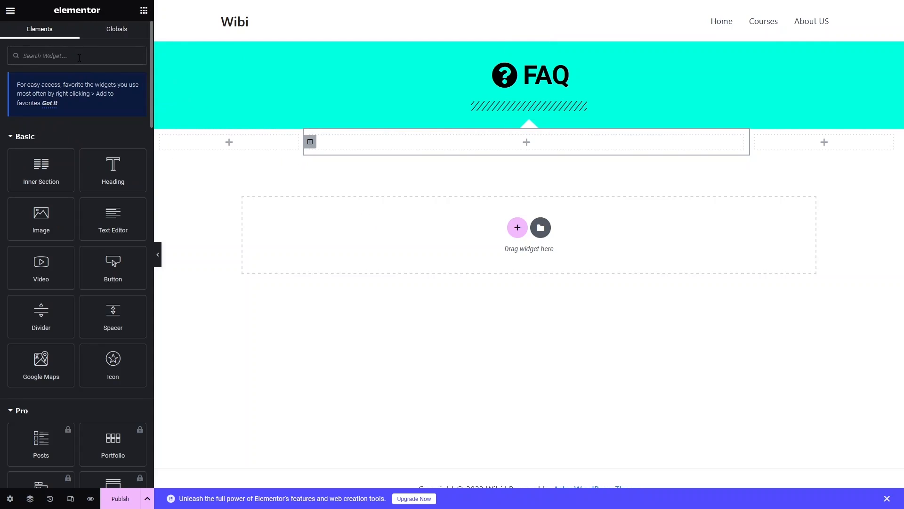
pyautogui.write('toggle')
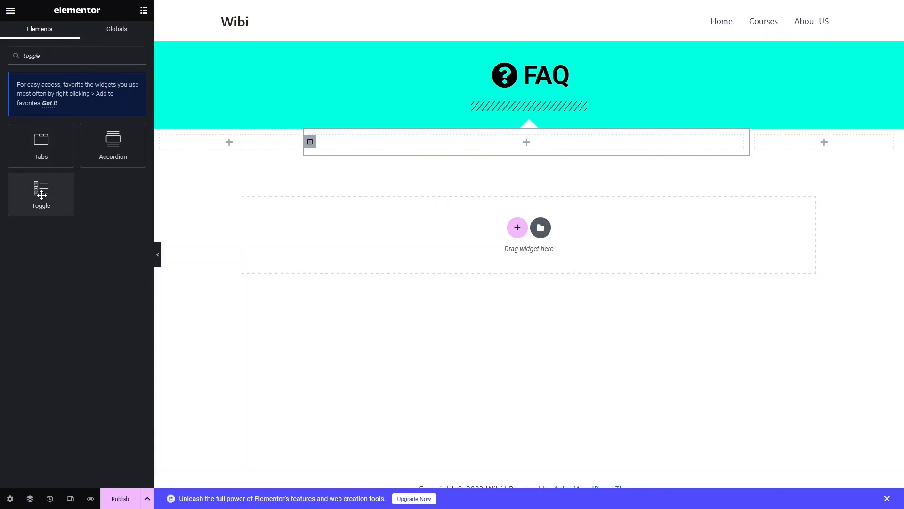
pyautogui.moveTo(41, 193); pyautogui.dragTo(448, 143)
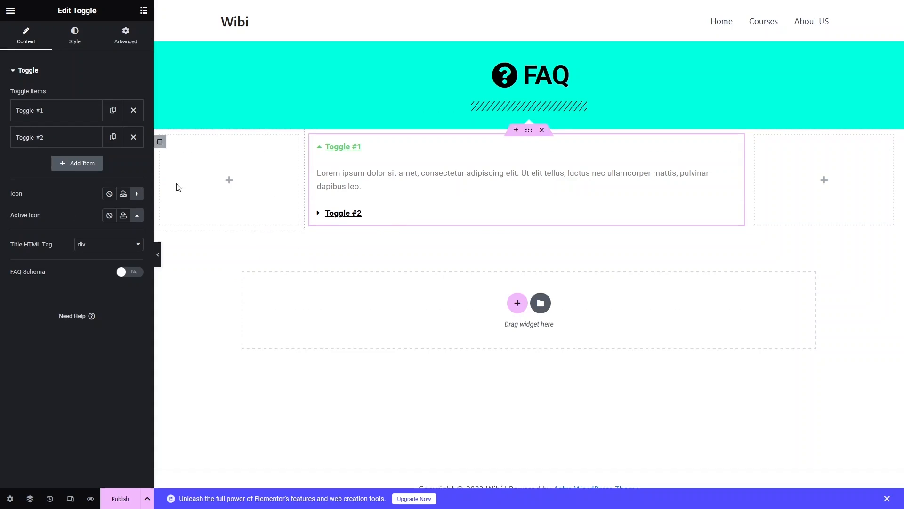
# Add a third item to the toggle and title it "Question 3: What ever you want?".
pyautogui.click(72, 165)
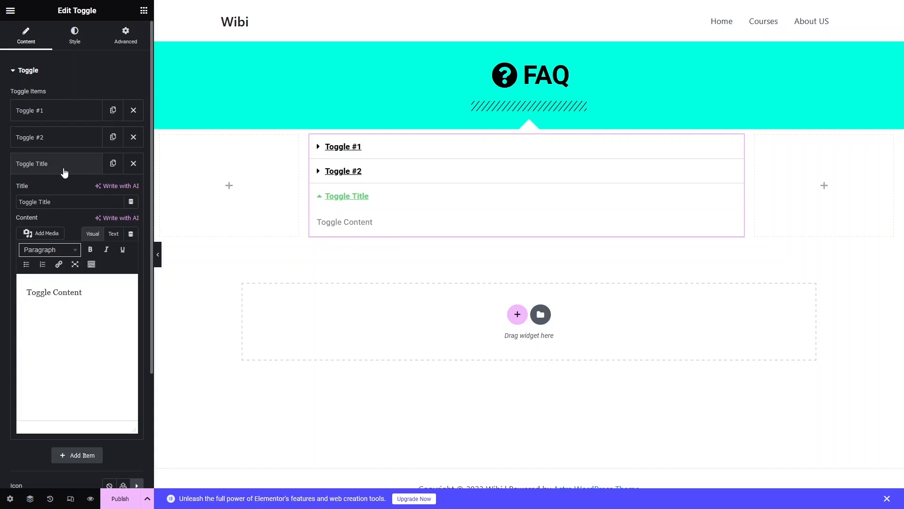
pyautogui.moveTo(58, 203); pyautogui.dragTo(12, 207)
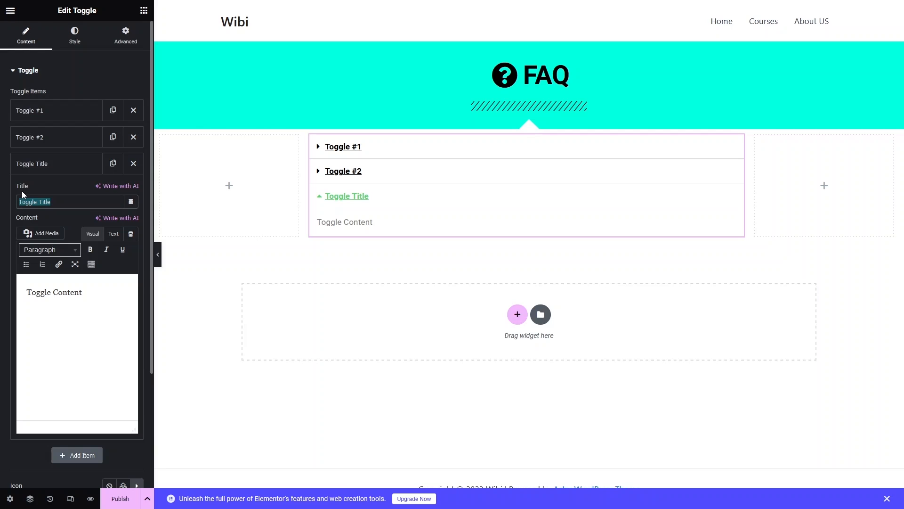
pyautogui.write('Quest')
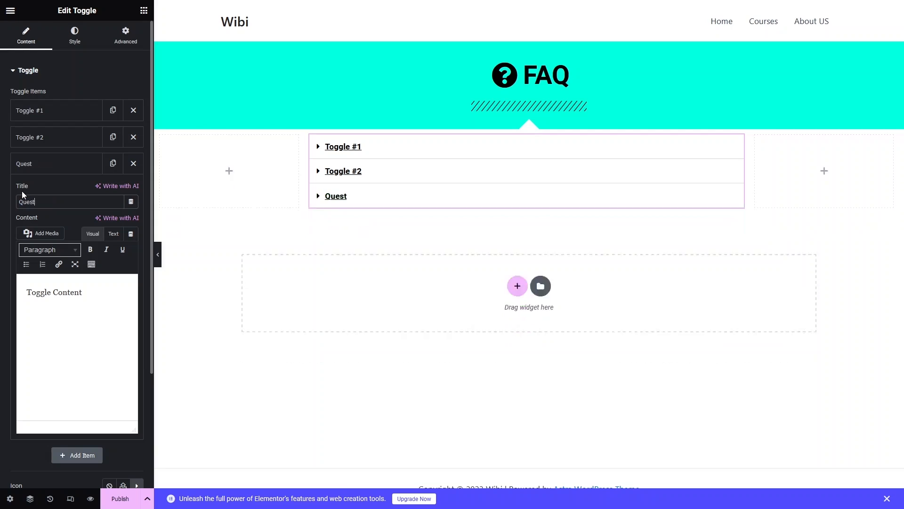
pyautogui.write('ion 3: ')
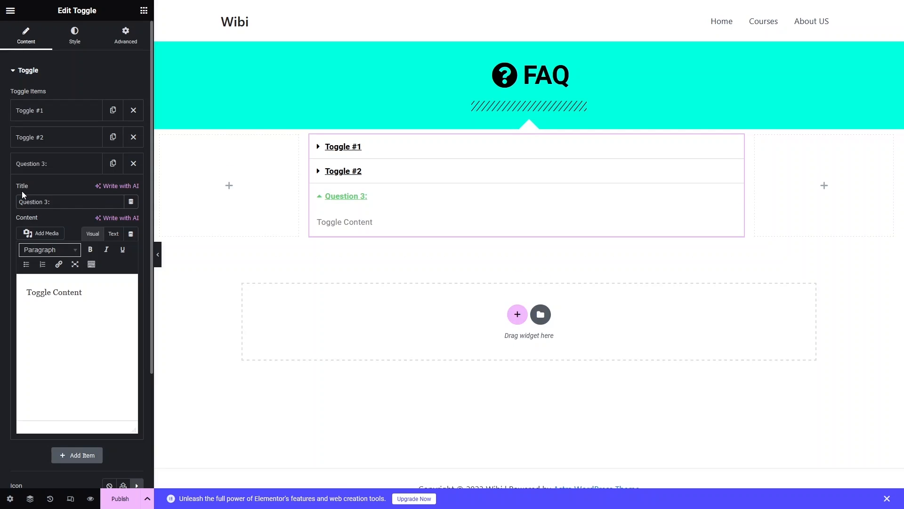
pyautogui.write('What ever')
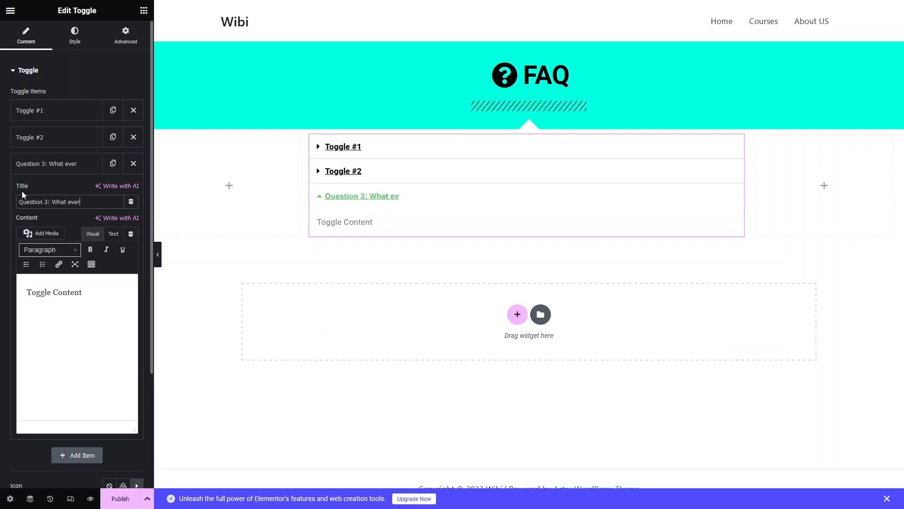
pyautogui.write(' you want?')
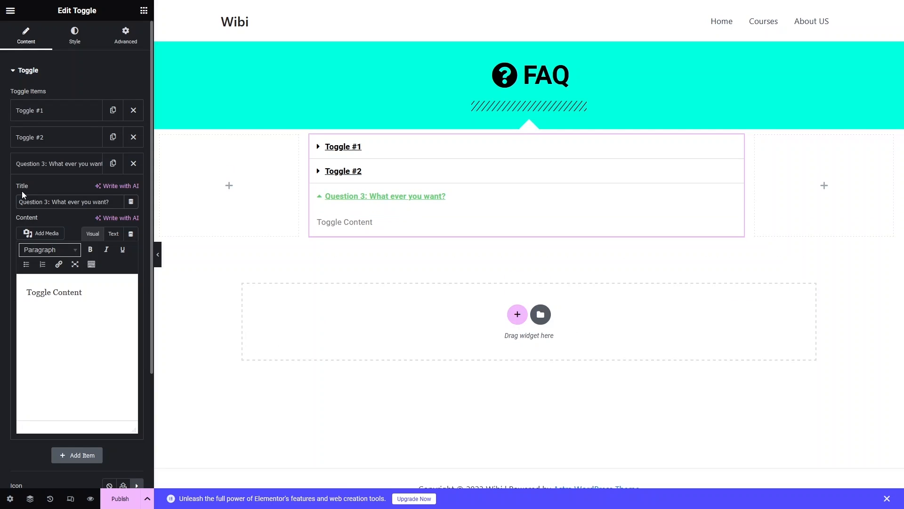
# Replace the third toggle item's placeholder content with "Answer".
pyautogui.moveTo(87, 294); pyautogui.dragTo(15, 297)
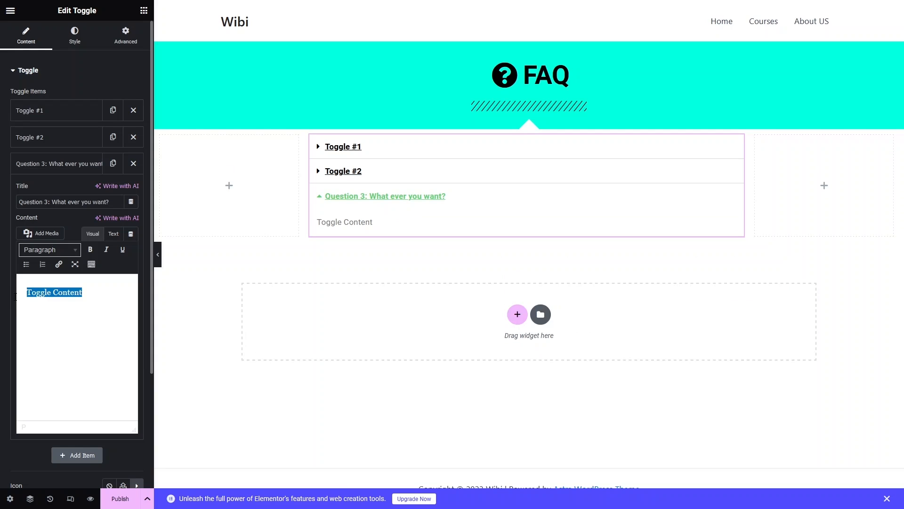
pyautogui.write('Anse')
pyautogui.press('BackSpace')
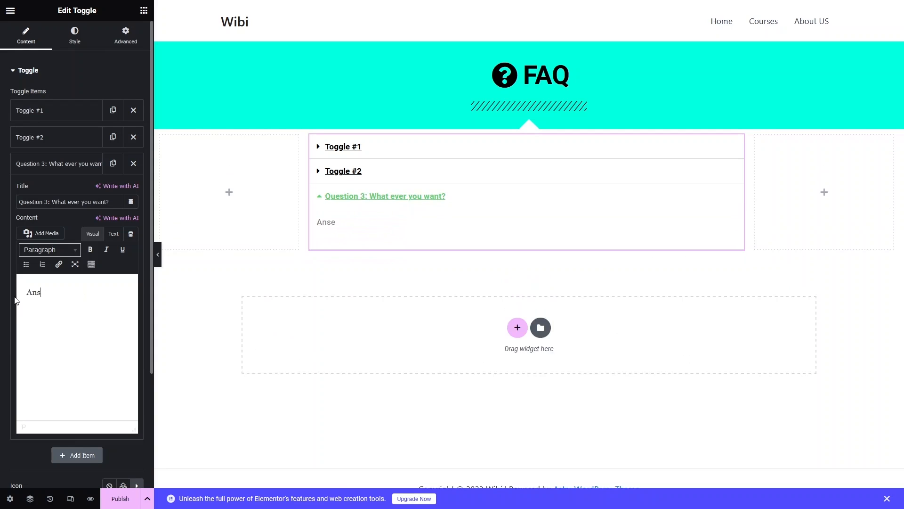
pyautogui.write('wer')
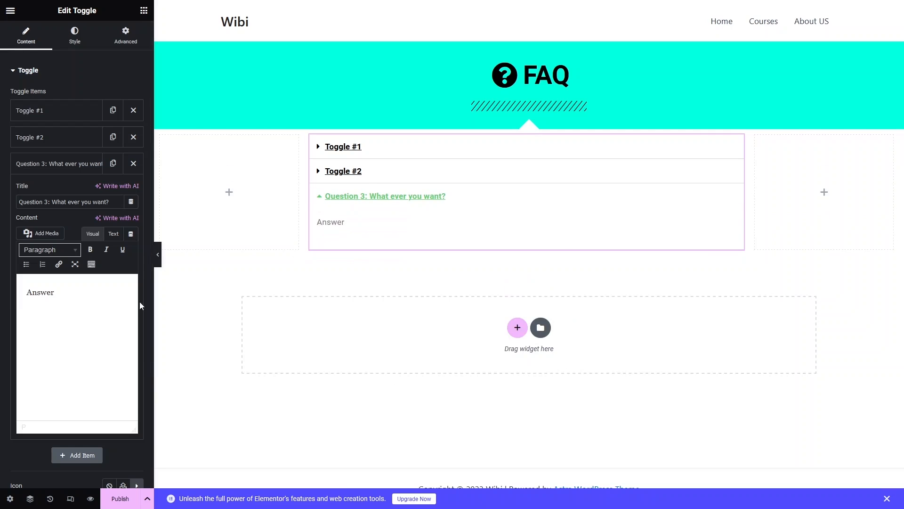
# Examine the first two toggle items' fields, the icon library, the title HTML tag options and the toggle's style settings.
pyautogui.click(53, 137)
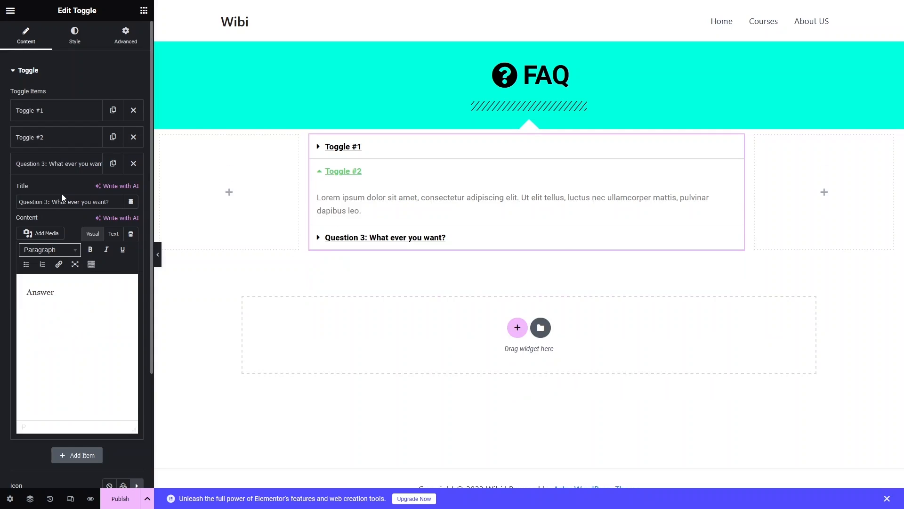
pyautogui.click(47, 142)
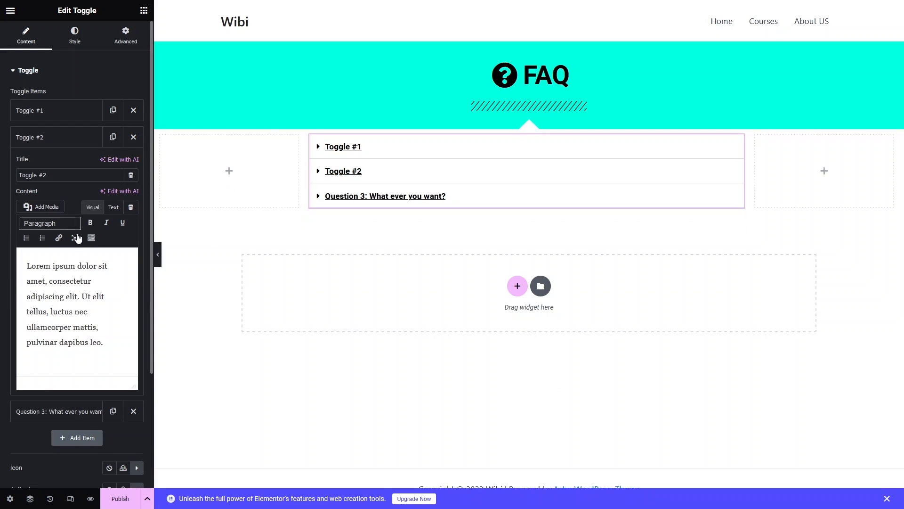
pyautogui.click(40, 111)
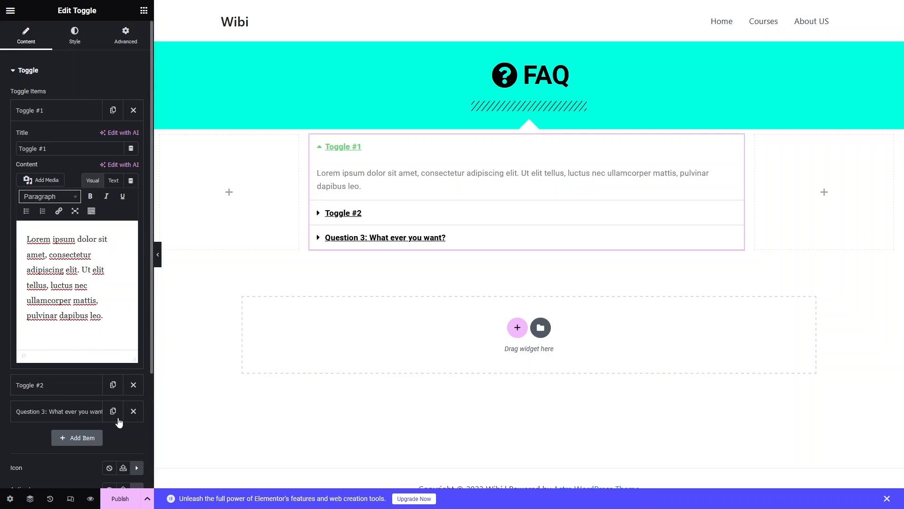
pyautogui.click(44, 110)
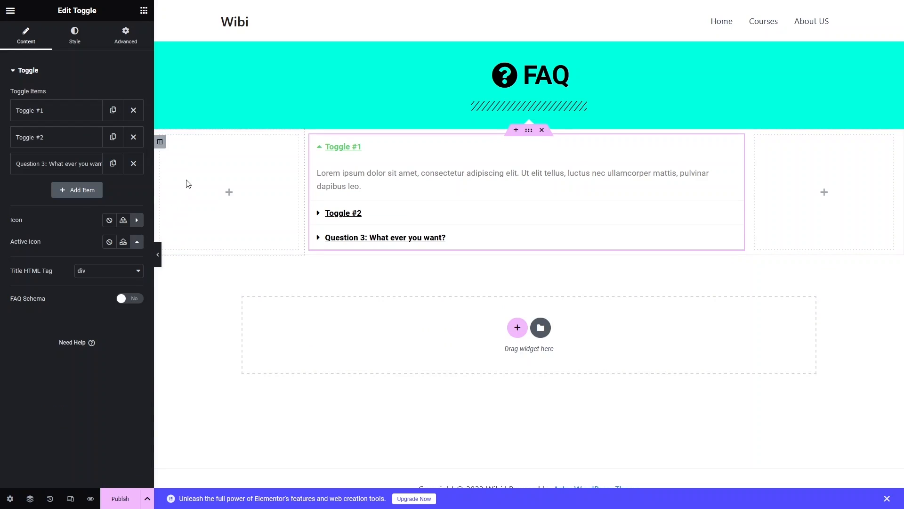
pyautogui.click(137, 220)
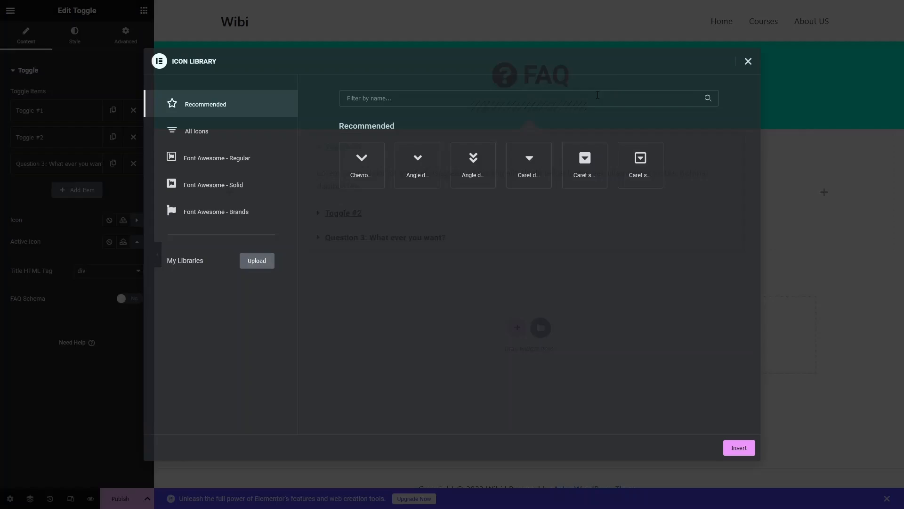
pyautogui.click(758, 64)
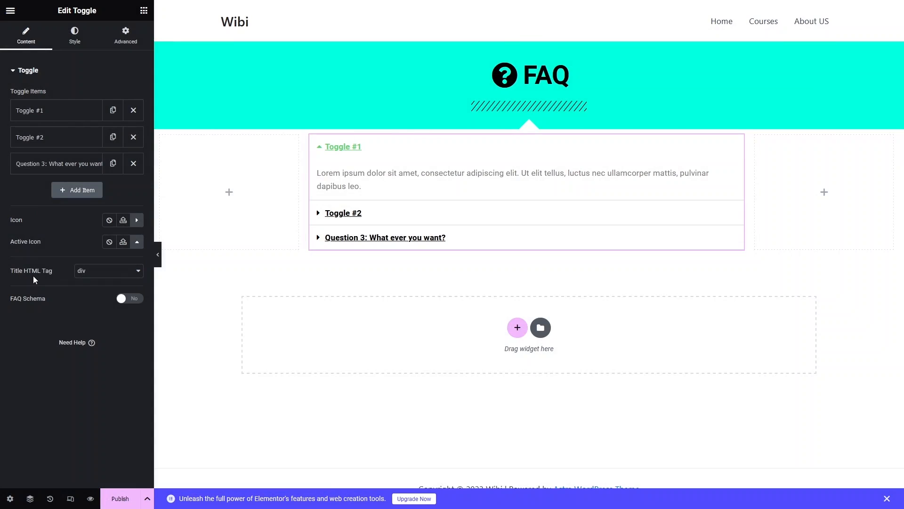
pyautogui.click(121, 279)
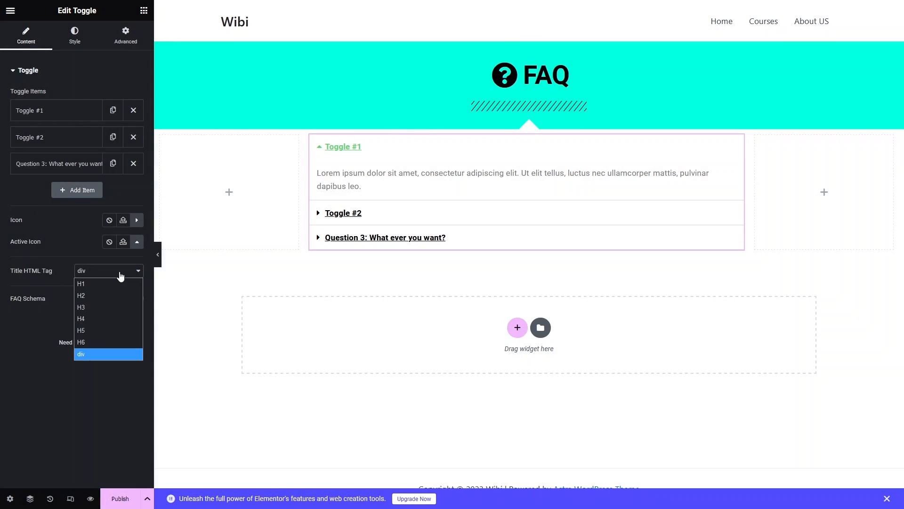
pyautogui.click(129, 366)
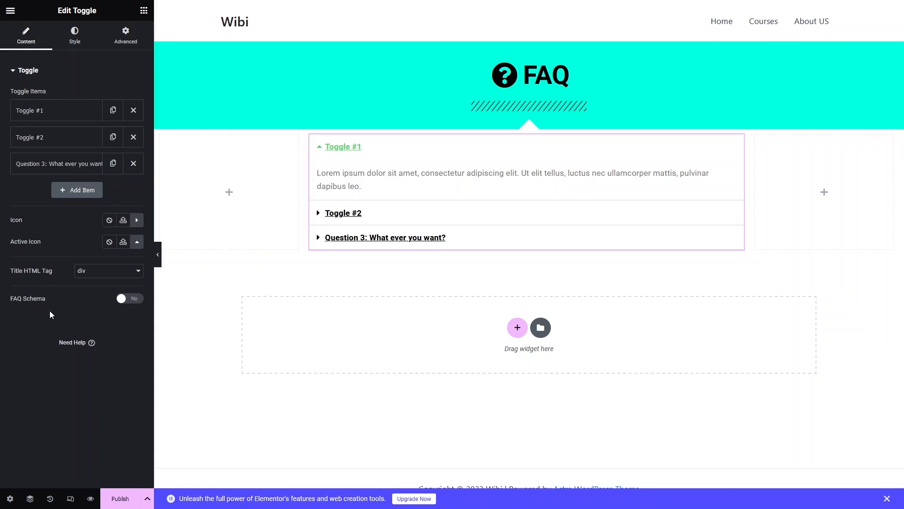
pyautogui.click(82, 40)
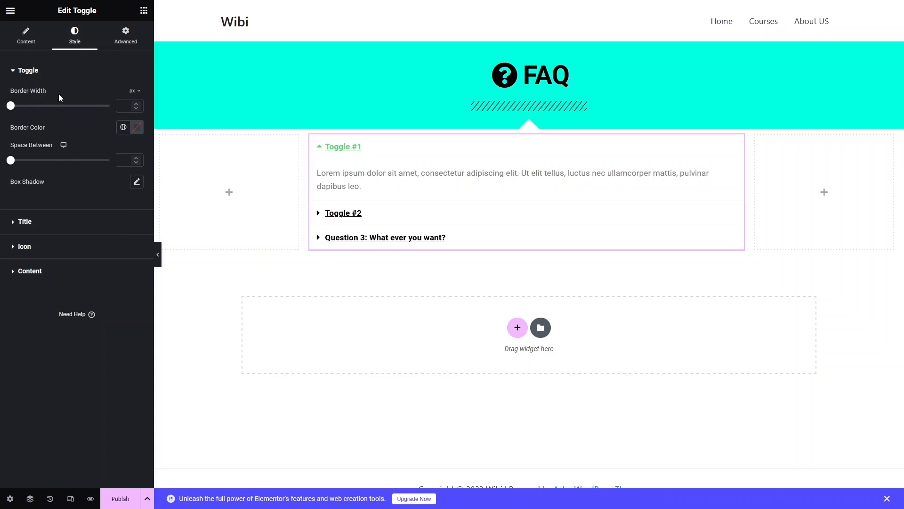
pyautogui.click(28, 223)
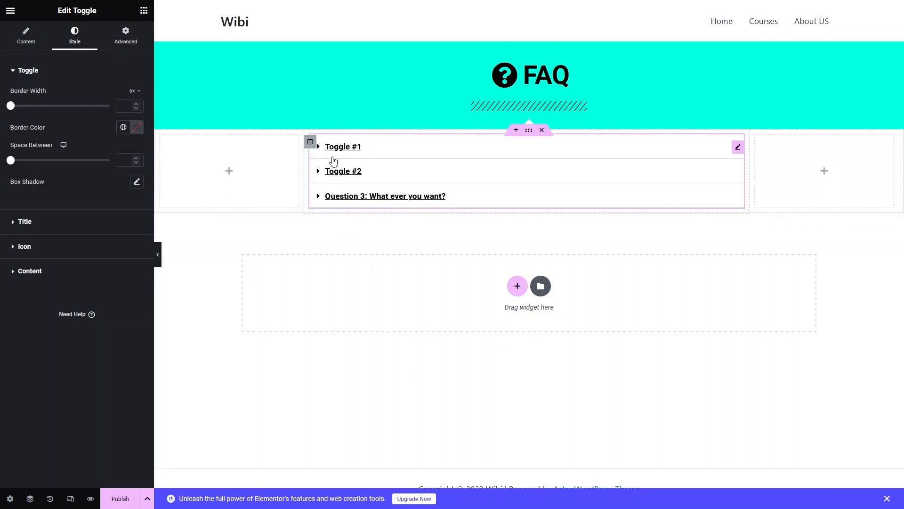
# Give the middle column containing the toggle a Dotted border.
pyautogui.click(313, 144)
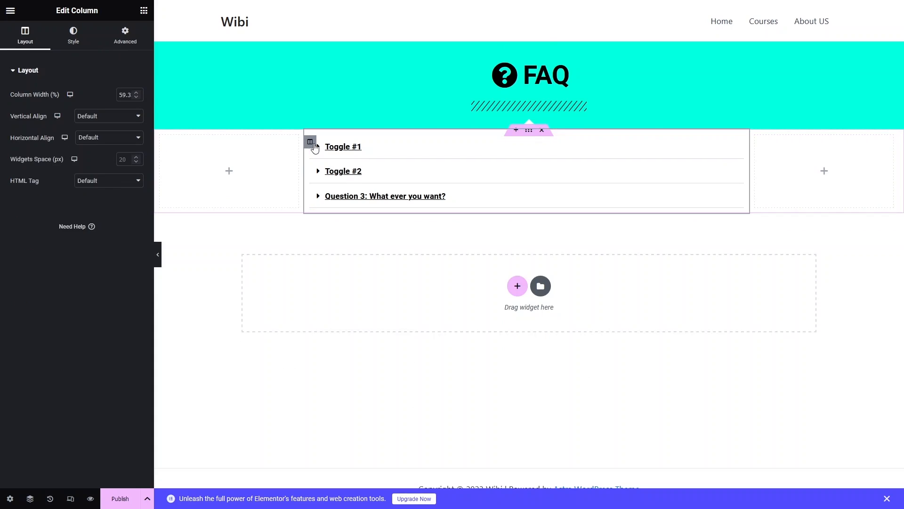
pyautogui.click(74, 44)
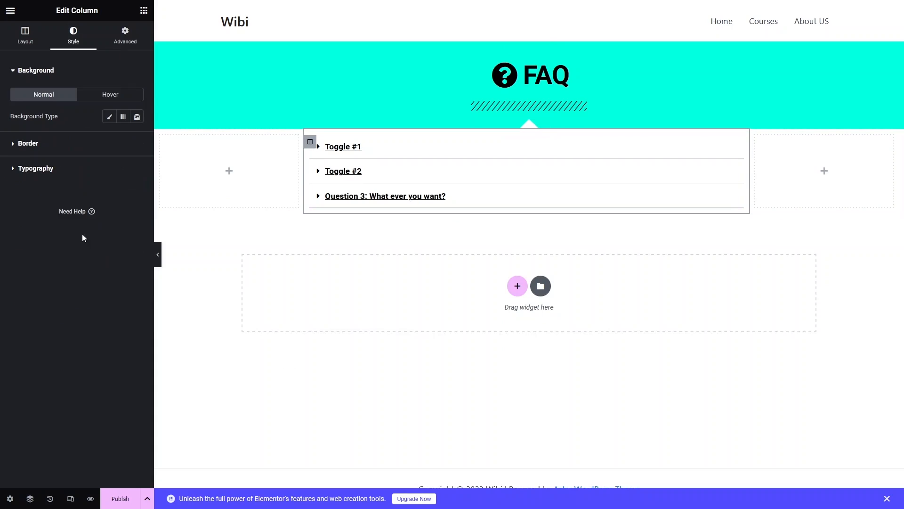
pyautogui.click(30, 146)
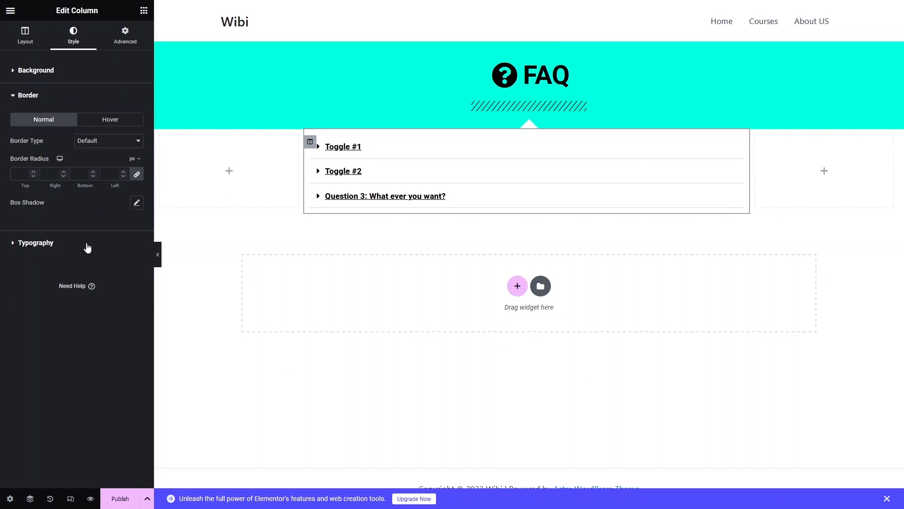
pyautogui.click(112, 144)
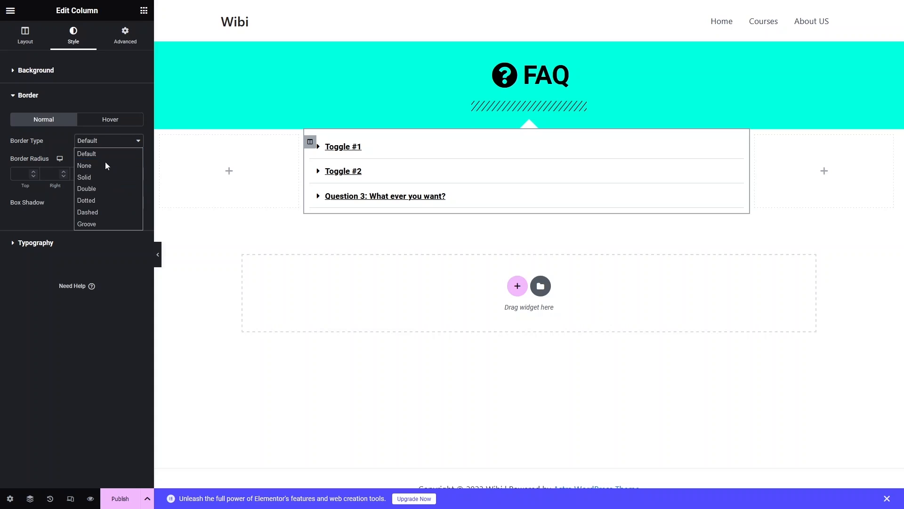
pyautogui.click(100, 199)
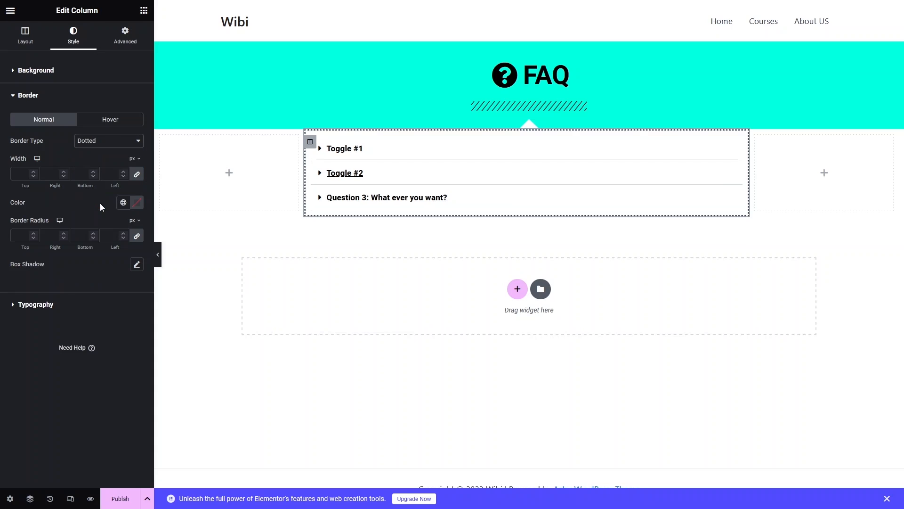
# Unlink the middle column's border widths, set right and left to 3 px with top and bottom at 0, and publish the page.
pyautogui.click(137, 175)
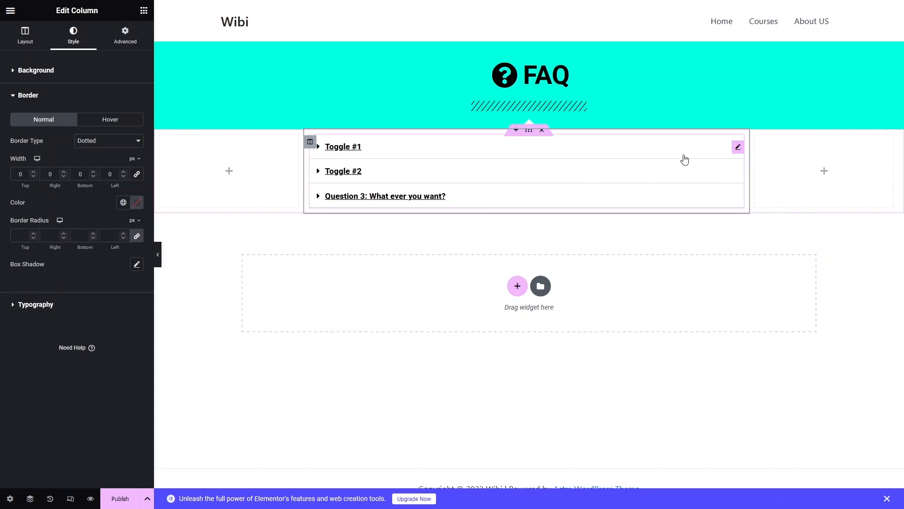
pyautogui.click(51, 175)
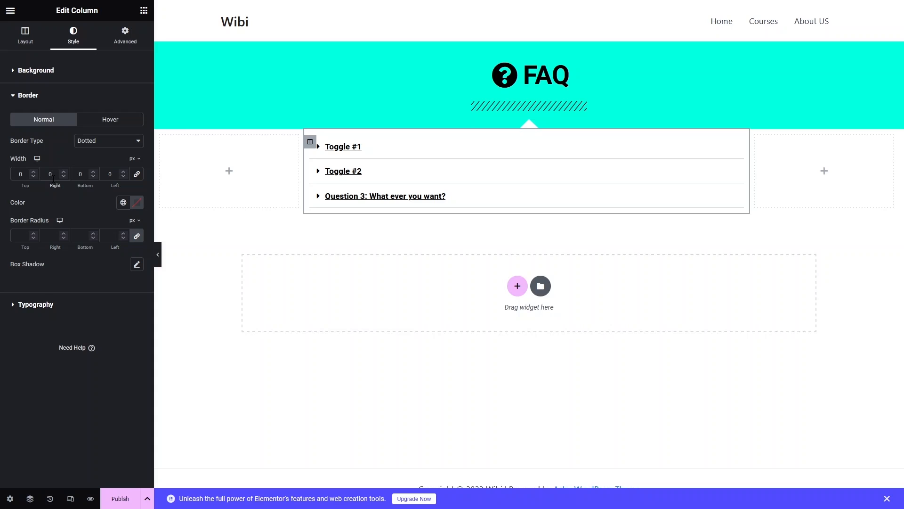
pyautogui.write('3')
pyautogui.click(113, 174)
pyautogui.write('3')
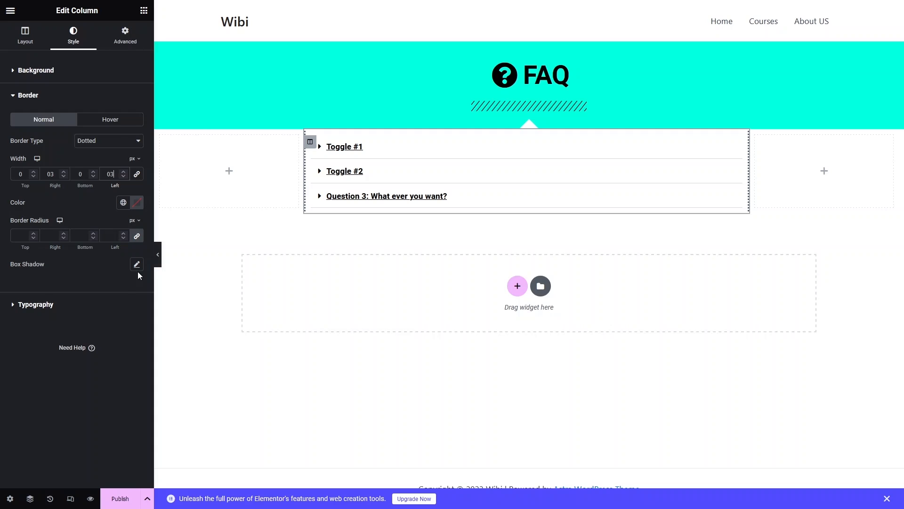
pyautogui.click(106, 496)
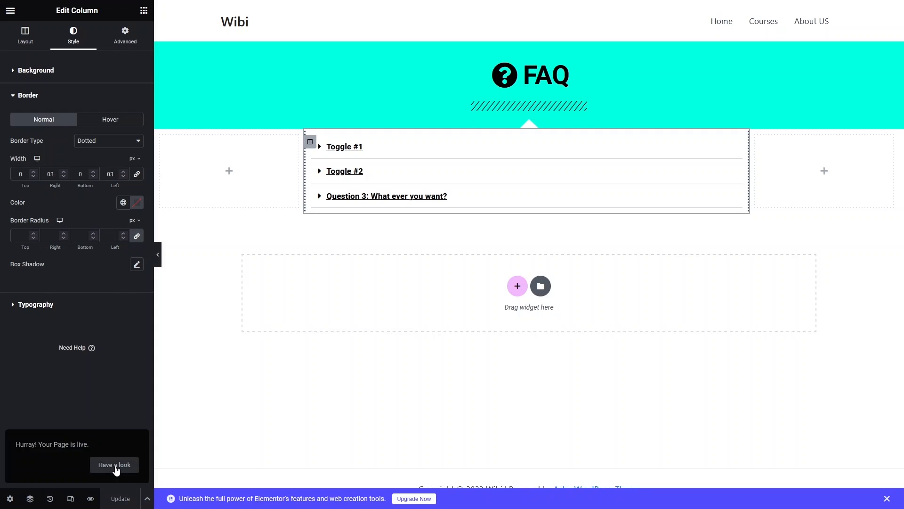
# View the published FAQ page and test expanding and collapsing its three toggle items.
pyautogui.click(115, 466)
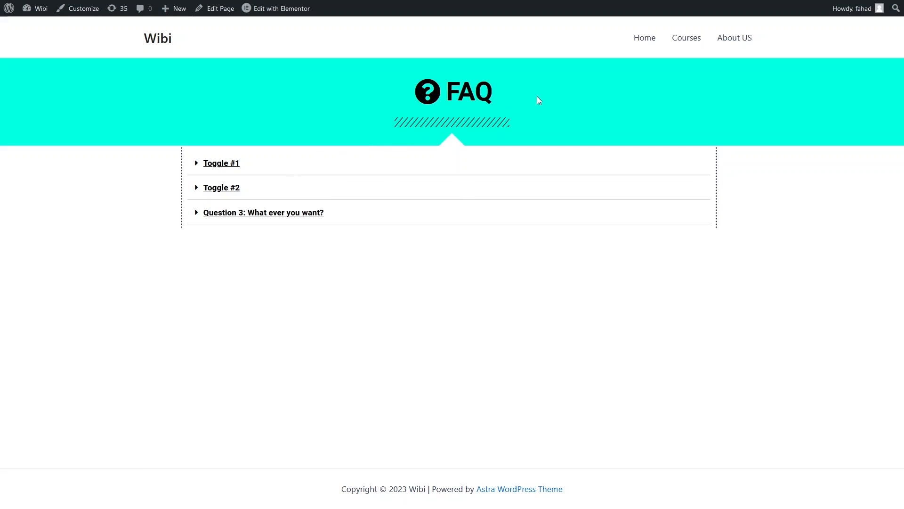
pyautogui.click(214, 212)
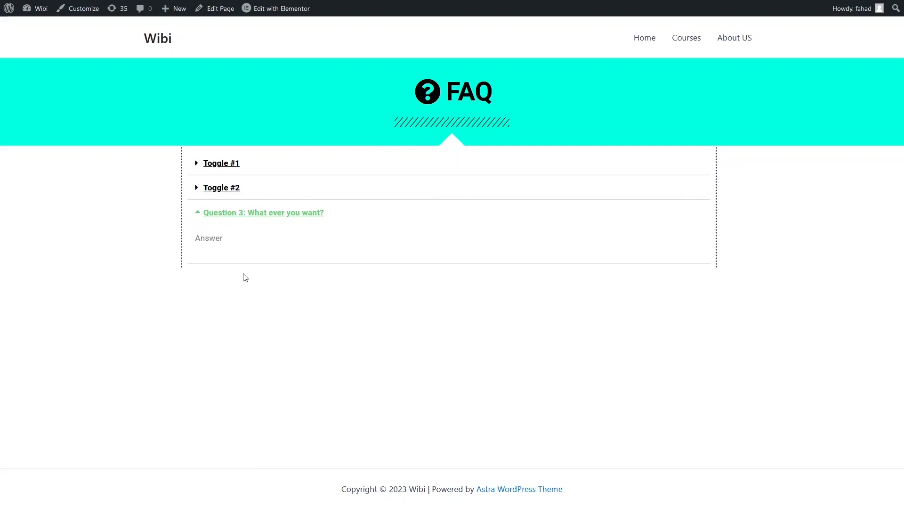
pyautogui.click(218, 188)
pyautogui.click(218, 173)
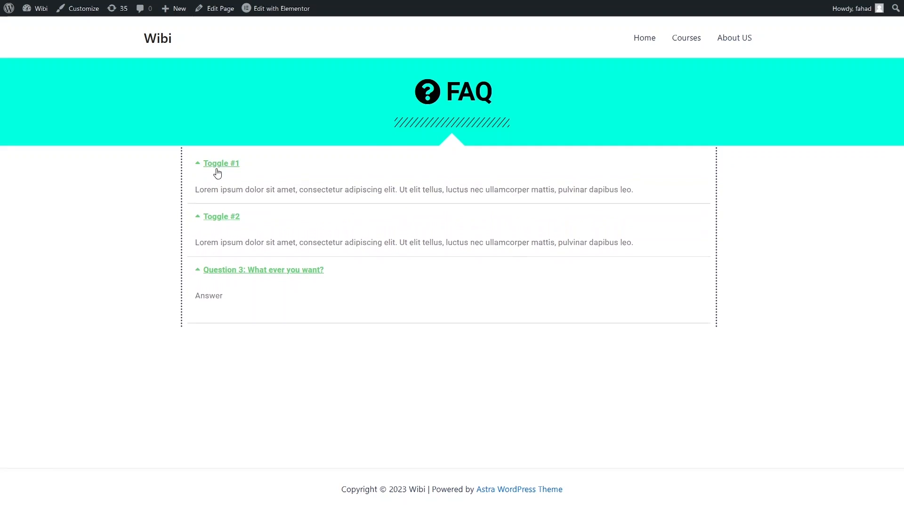
pyautogui.click(222, 164)
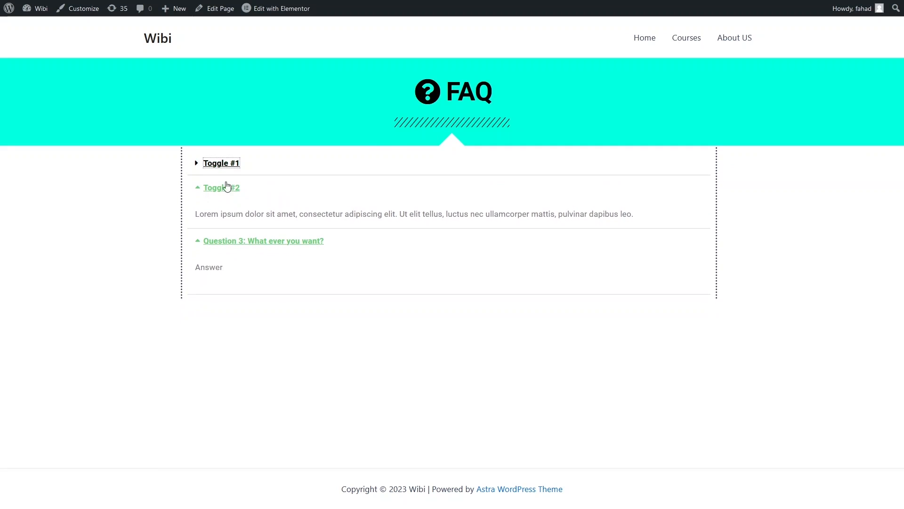
pyautogui.click(223, 165)
pyautogui.click(236, 165)
# Return to the Elementor editor and set the toggle section's linked top and bottom margins to 20 px.
pyautogui.moveTo(195, 2)
pyautogui.click(101, 2)
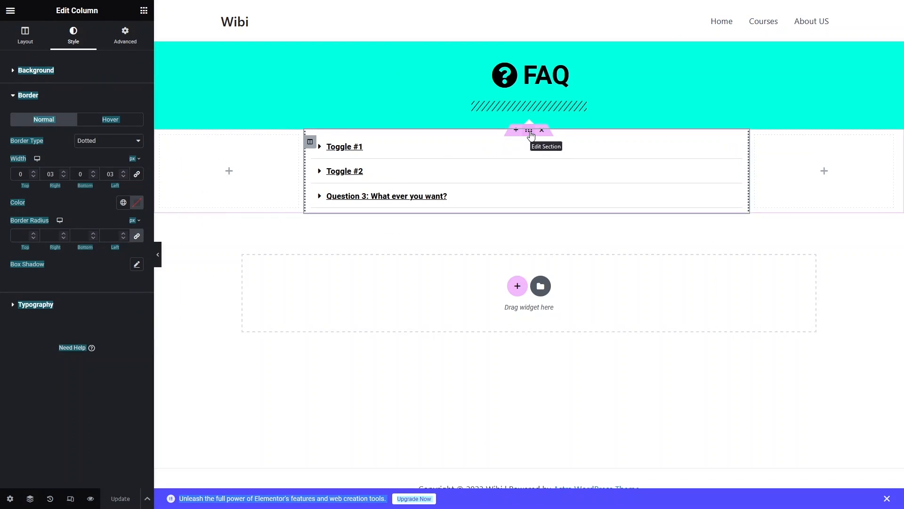
pyautogui.click(529, 132)
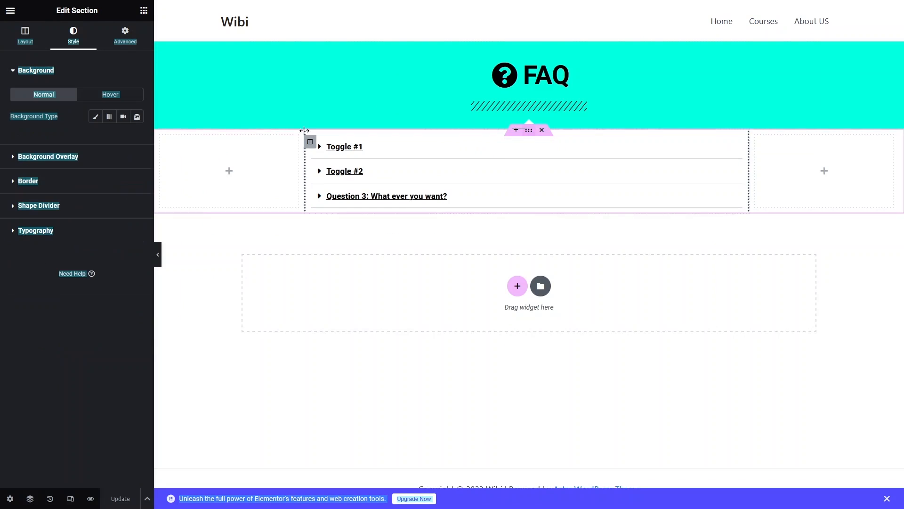
pyautogui.click(131, 37)
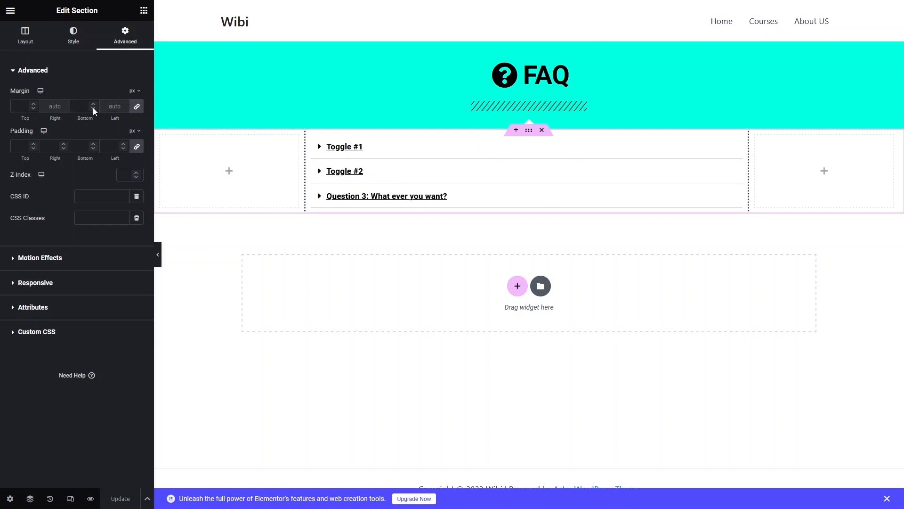
pyautogui.click(21, 106)
pyautogui.write('20')
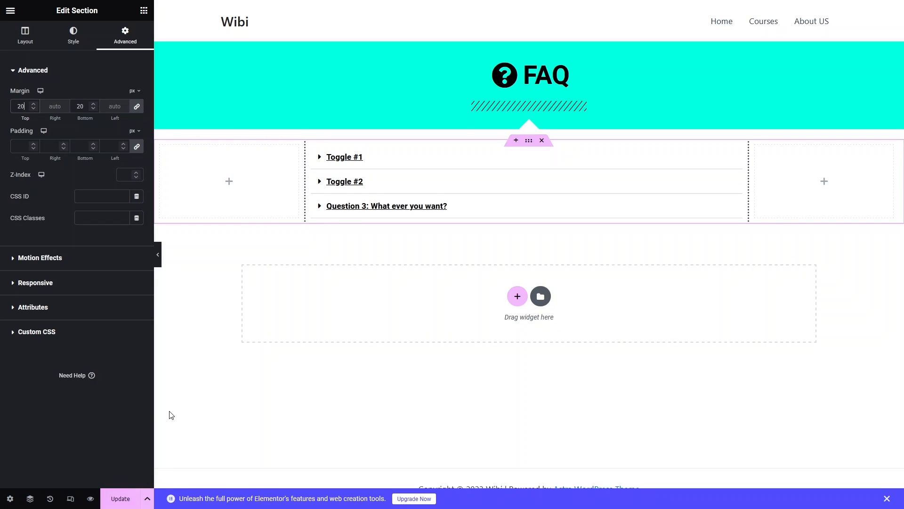
# Update the page and reload the live FAQ page to check the section spacing.
pyautogui.click(125, 499)
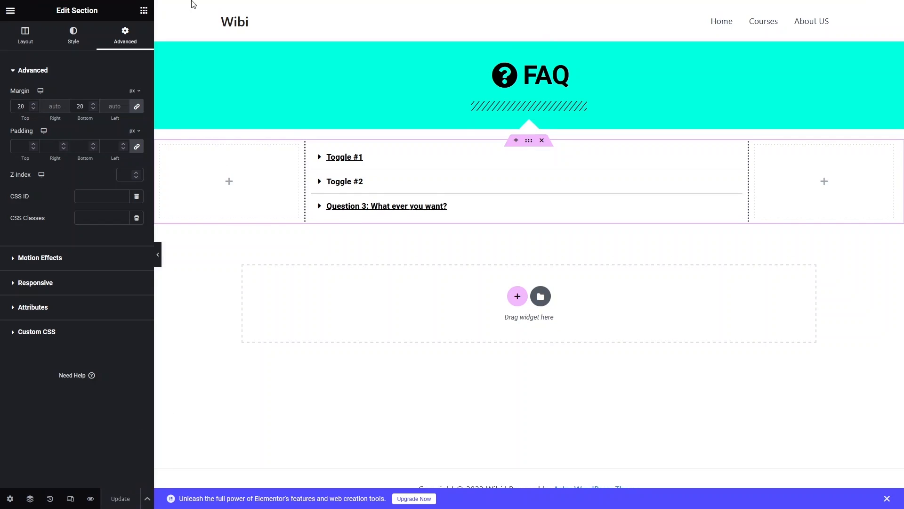
pyautogui.click(197, 4)
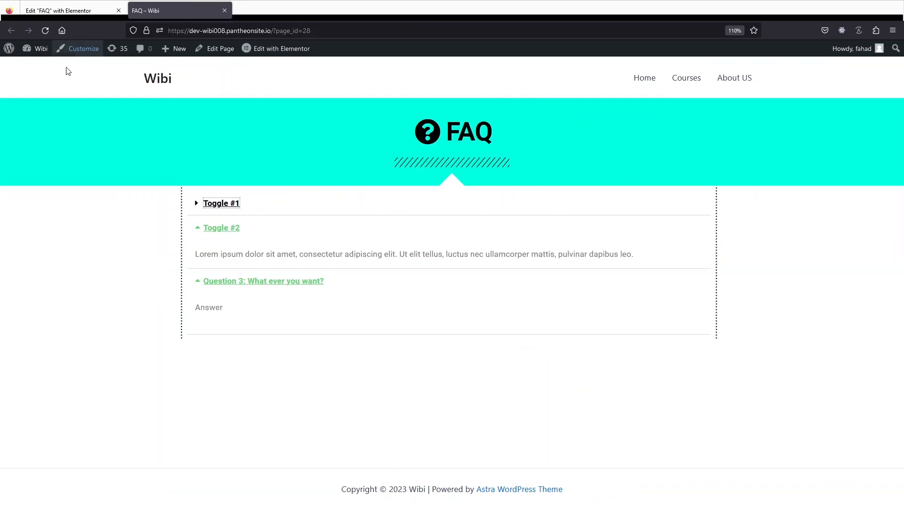
pyautogui.click(45, 30)
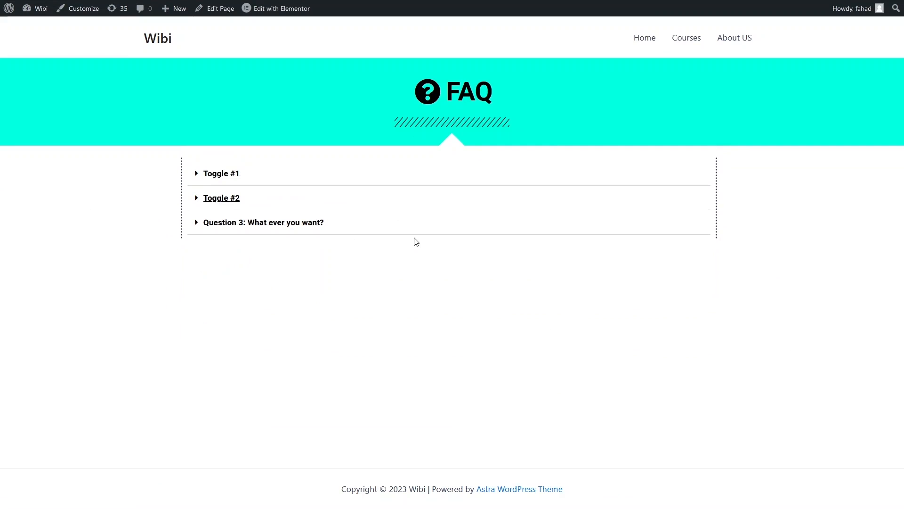